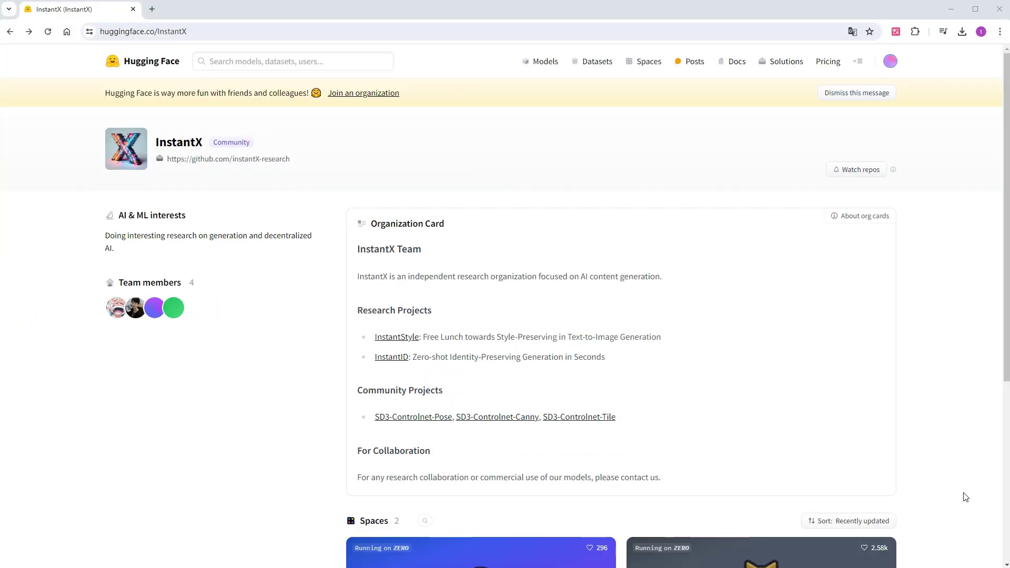
Open InstantX's SD3-Controlnet-Canny model page, highlight the required diffusers version note, and view the model's files and versions
scroll(964, 493, "down", 5)
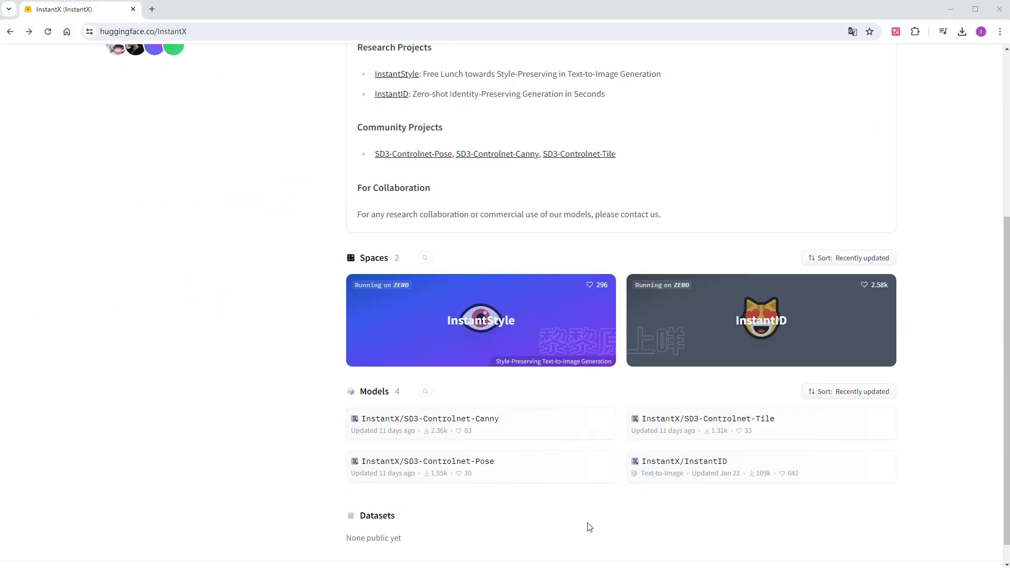
left_click(489, 424)
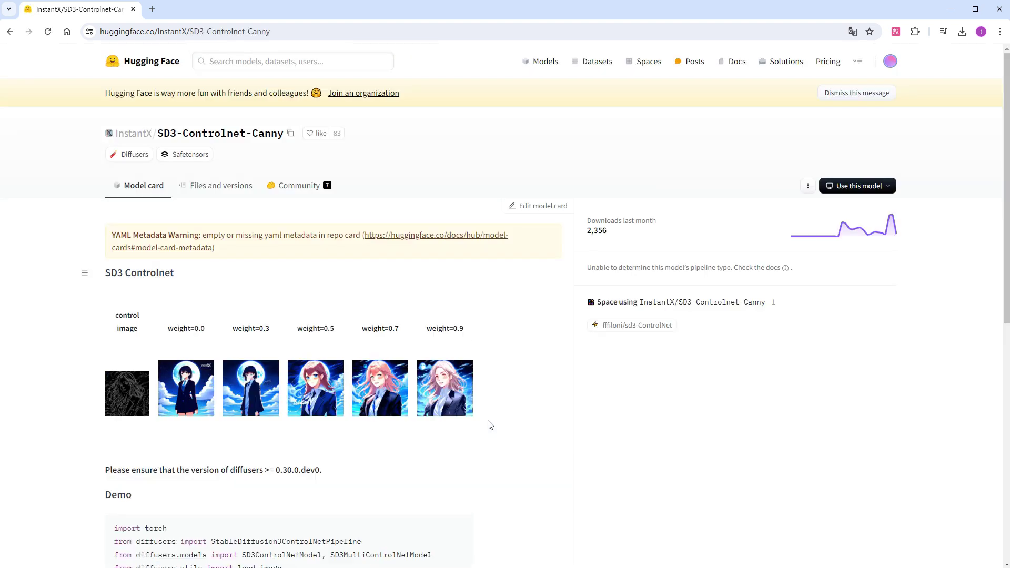
left_click_drag(88, 470, 334, 469)
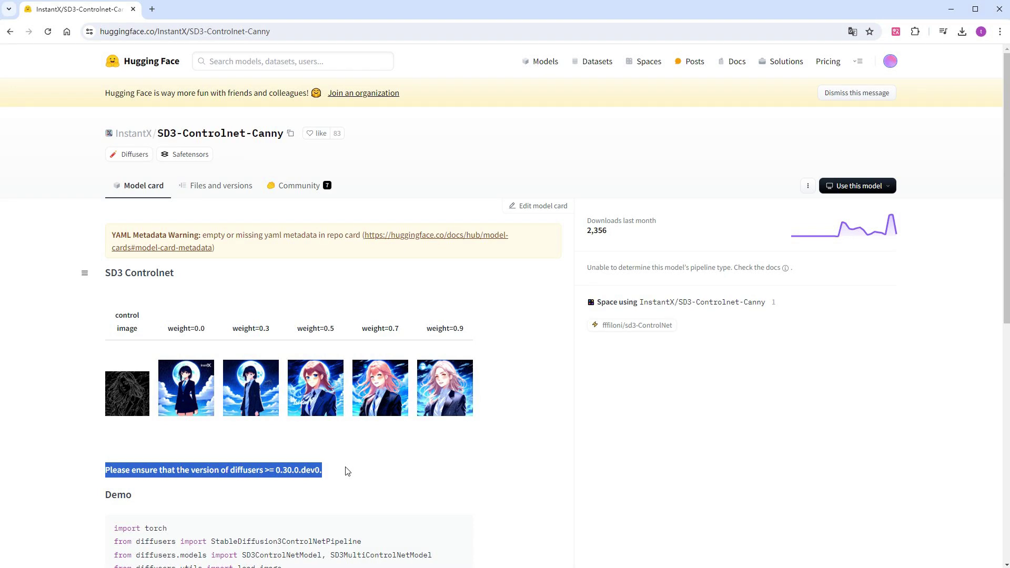
left_click(219, 187)
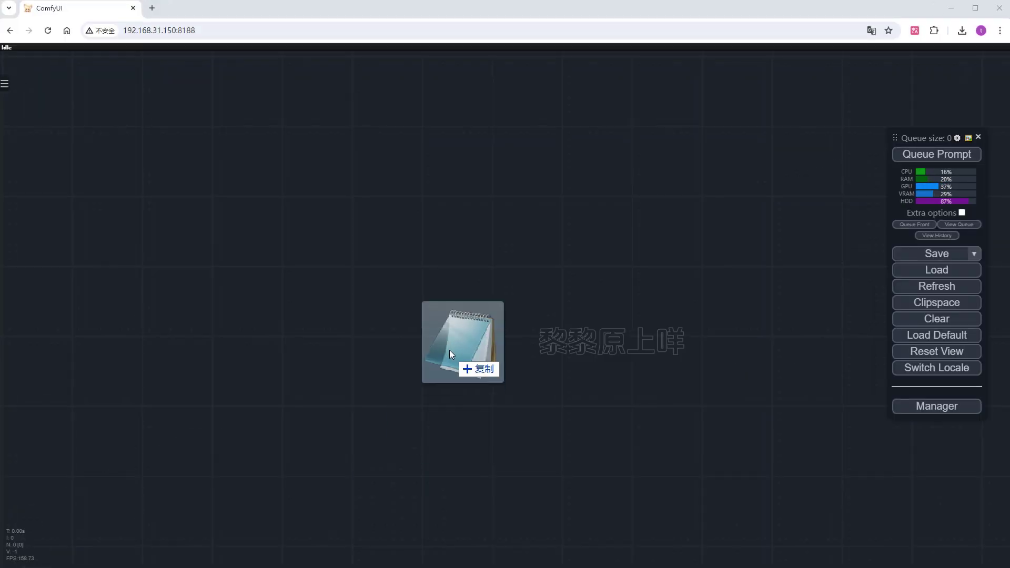
Switch to ComfyUI and load the saved SD3 text-to-image workflow file onto the empty canvas
left_click_drag(458, 363, 463, 368)
left_click_drag(260, 466, 692, 380)
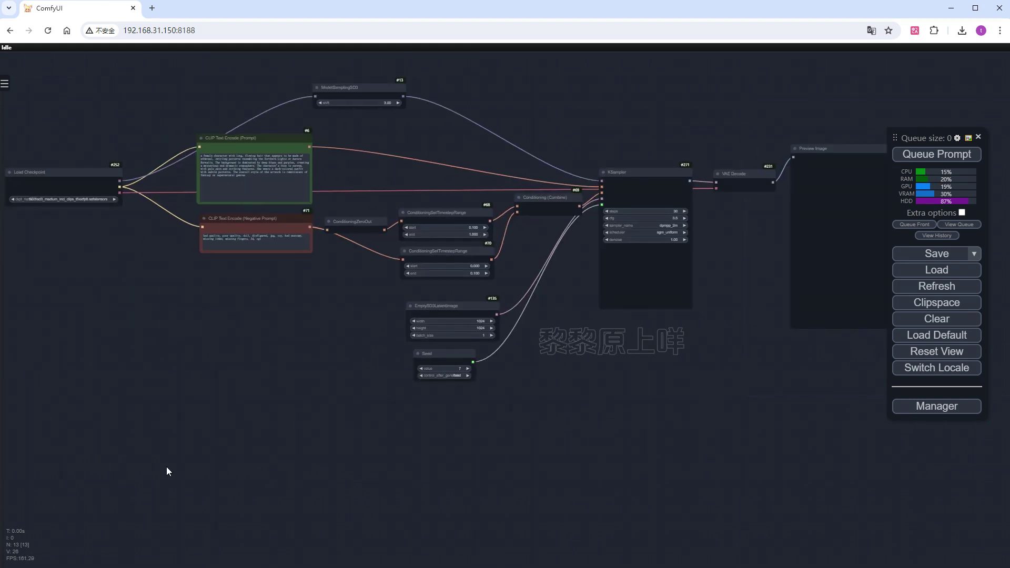
Add a Load Image node below the negative prompt and select a.jpeg as its image
scroll(166, 466, "up", 3)
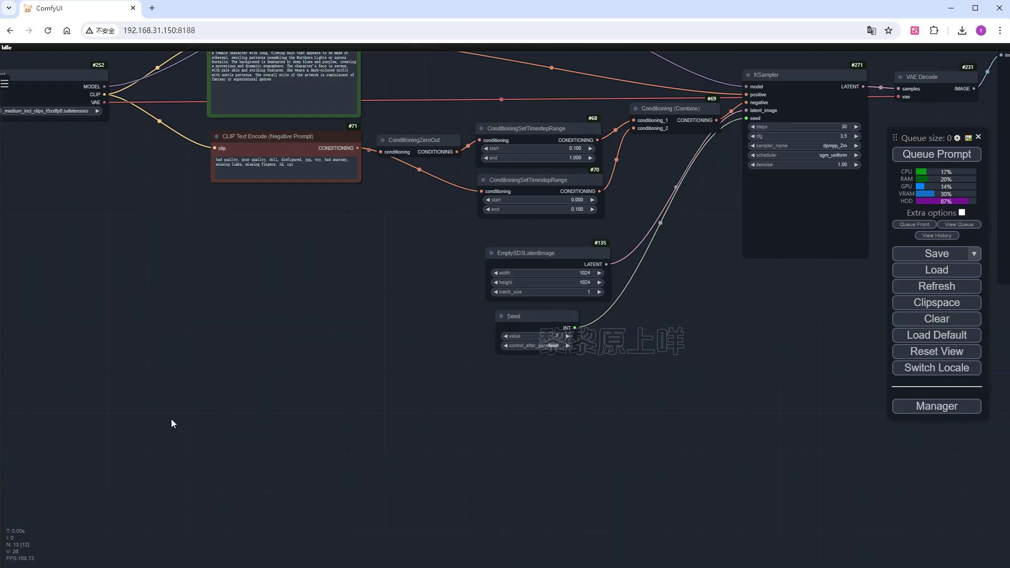
double_click(172, 417)
type("load")
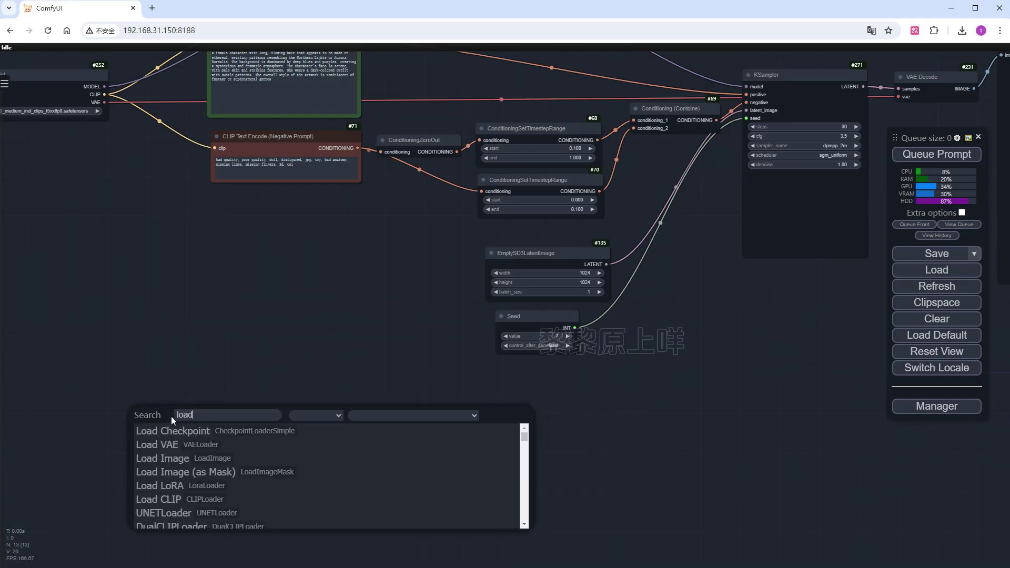
left_click(165, 458)
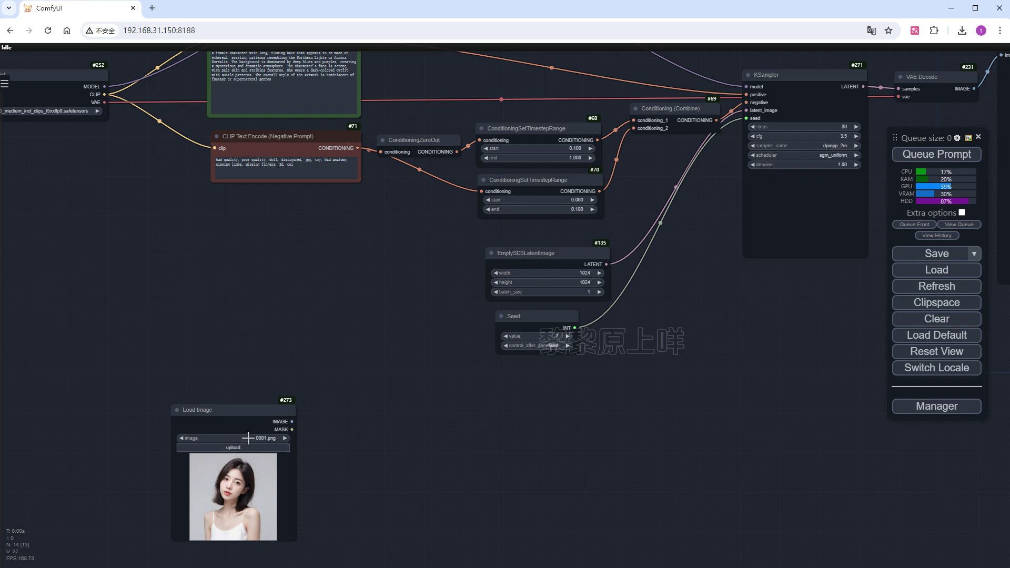
left_click(249, 439)
type("a")
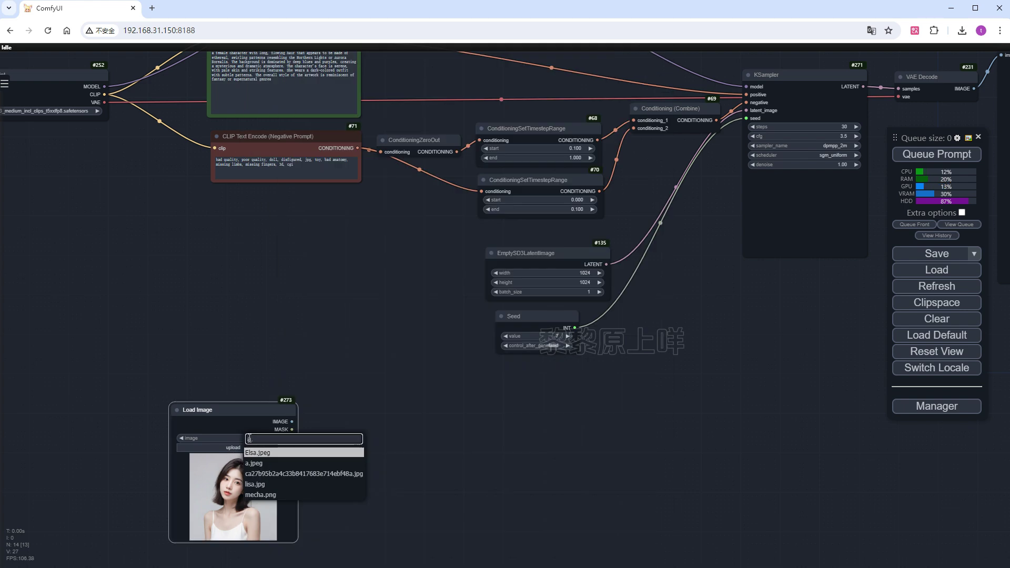
left_click(262, 462)
Add a Get Image Size node and feed it the image output of the Load Image node
scroll(250, 533, "up", 7)
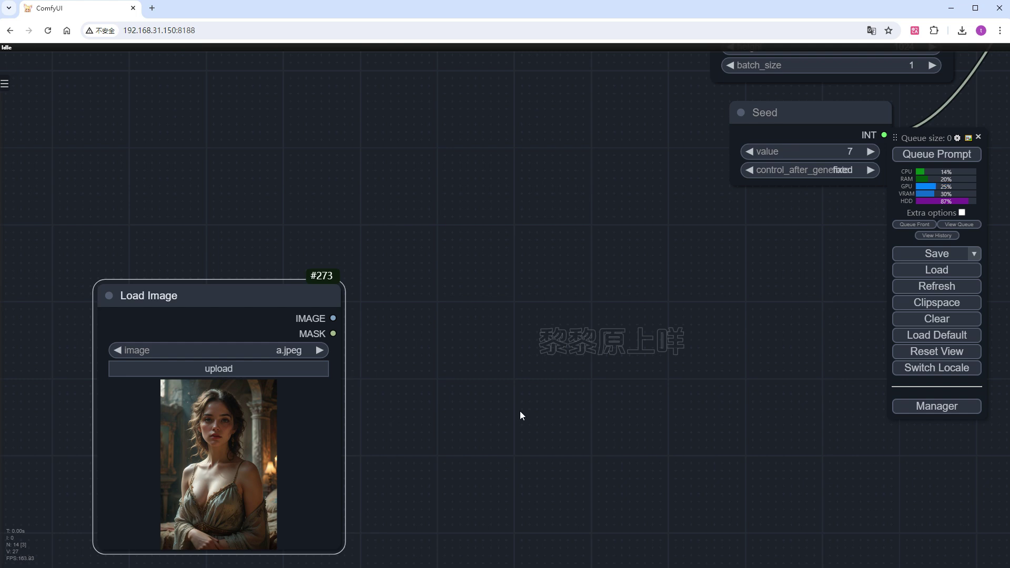
left_click_drag(520, 411, 395, 474)
double_click(374, 227)
type("get im")
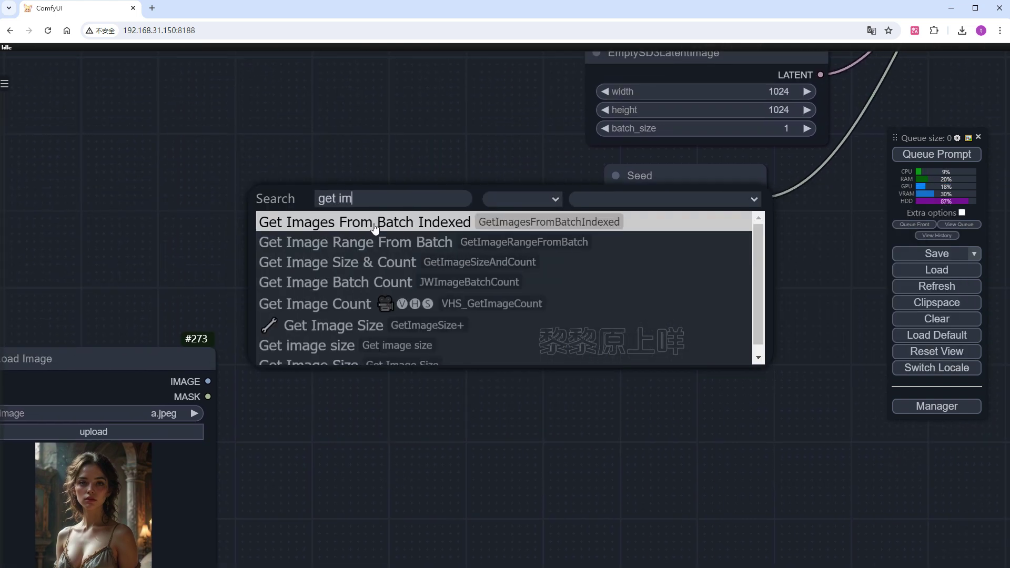
left_click(332, 325)
left_click_drag(216, 375, 381, 235)
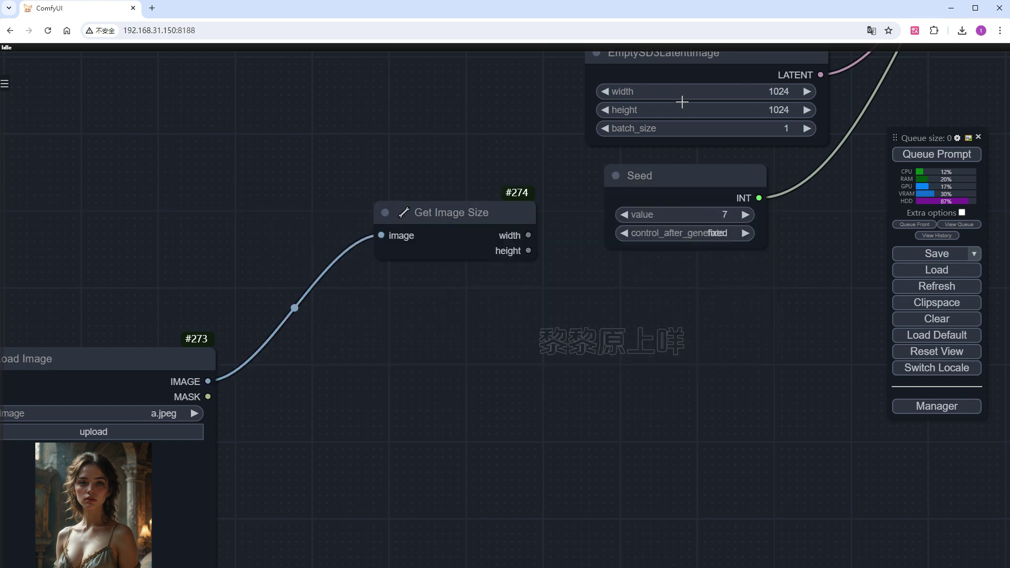
Convert EmptySD3LatentImage's width and height to inputs and link them to the matching Get Image Size outputs
right_click(648, 57)
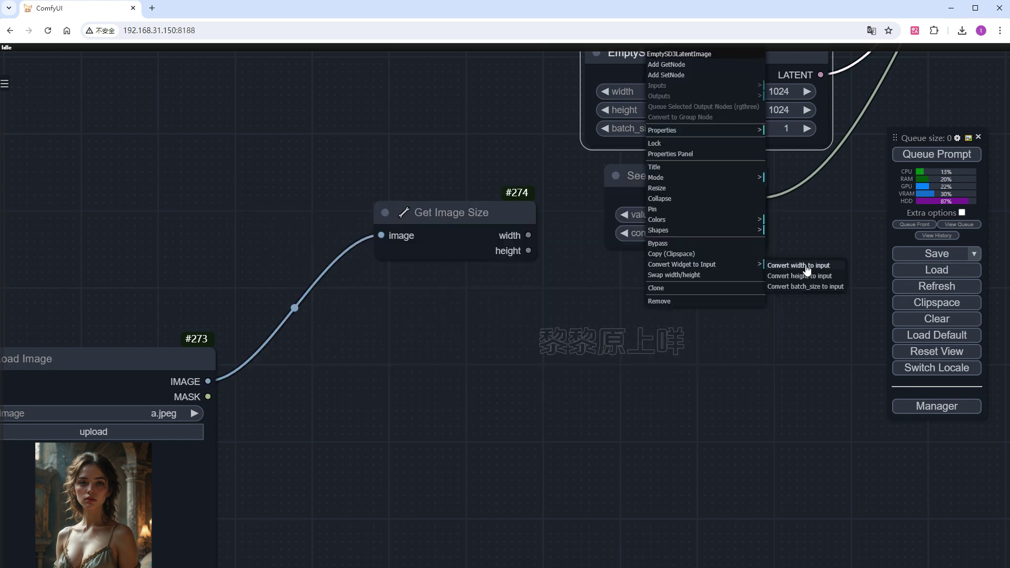
left_click(789, 264)
right_click(718, 74)
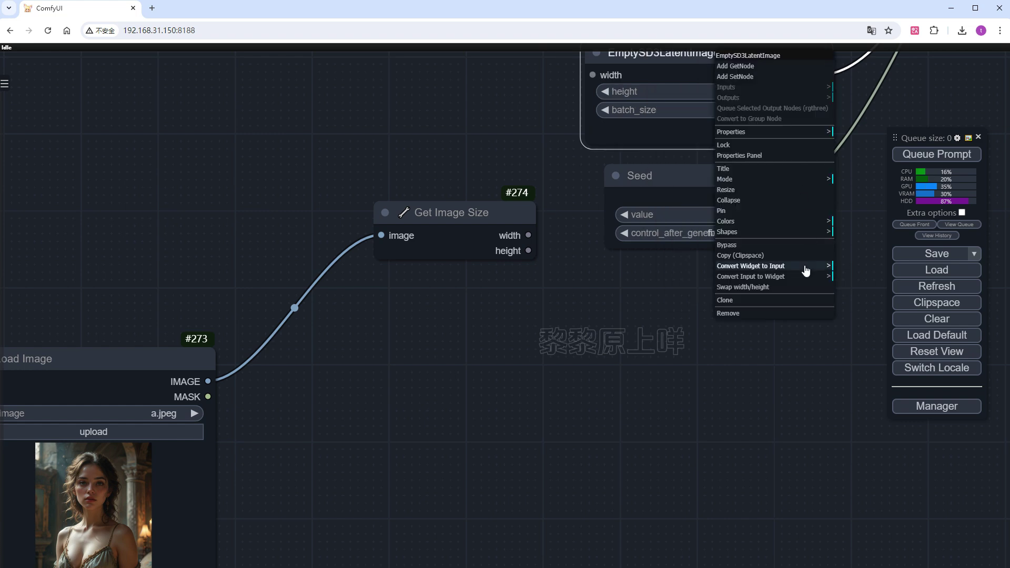
mouse_move(807, 268)
left_click(853, 269)
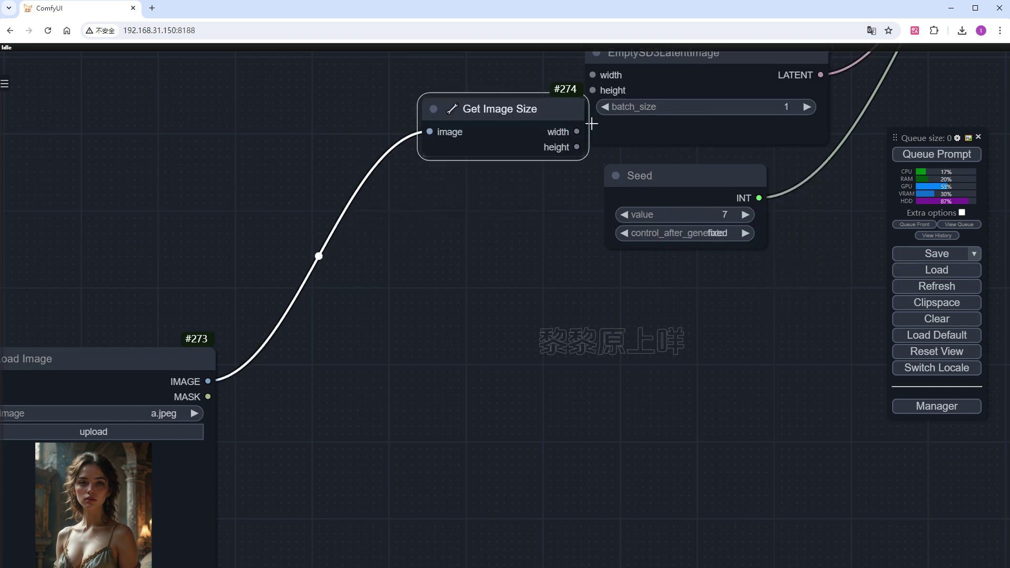
left_click_drag(528, 240, 593, 75)
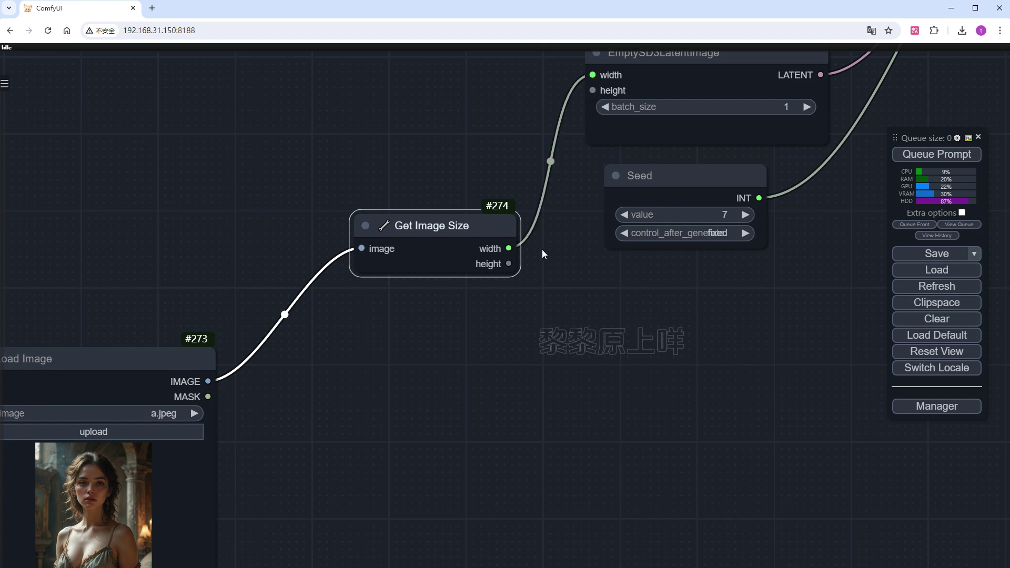
left_click_drag(509, 263, 596, 93)
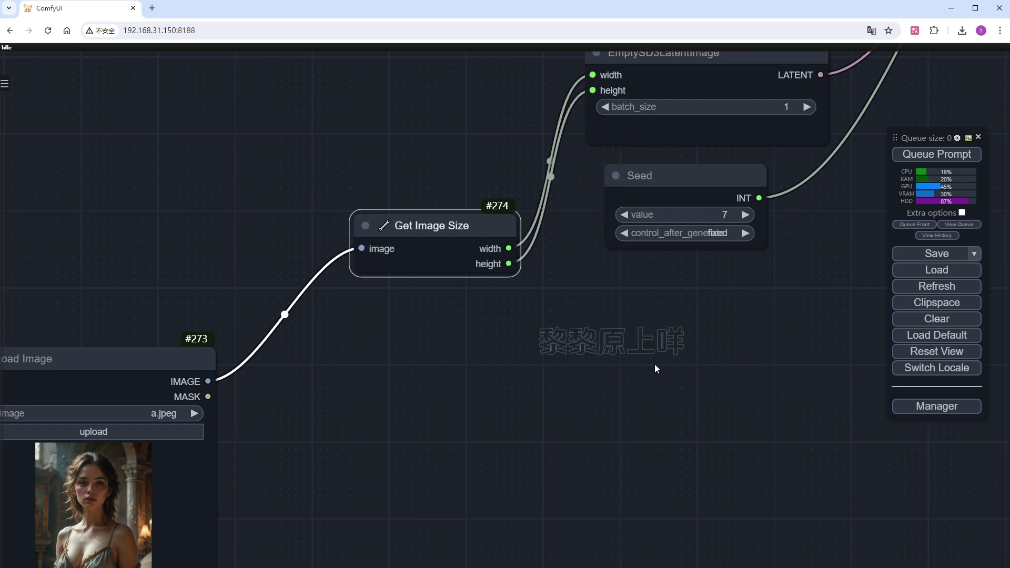
Add a ControlNetApplySD3 node in the empty area below and beyond the Seed node
left_click_drag(654, 364, 506, 227)
scroll(506, 227, "down", 4)
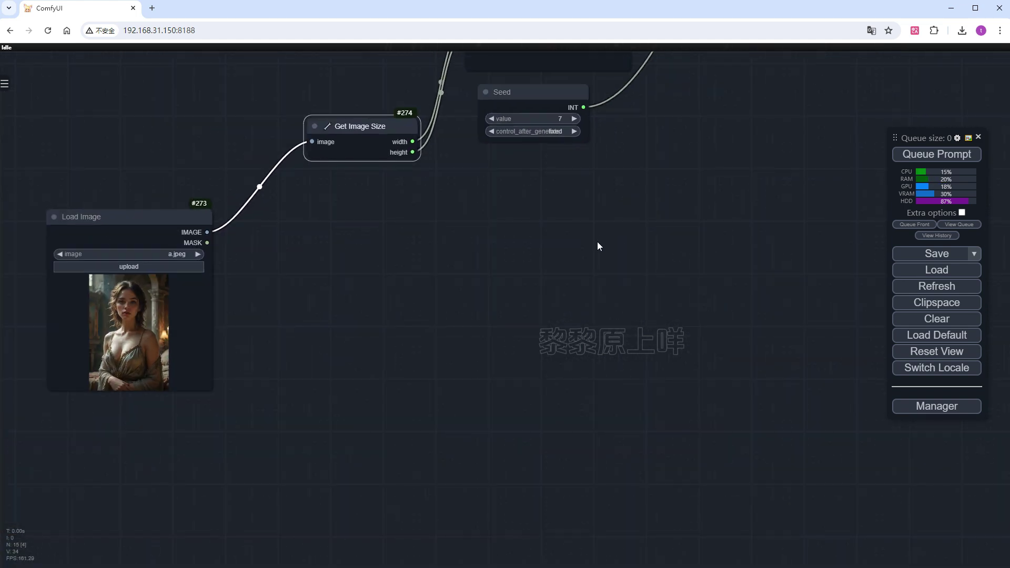
double_click(639, 234)
type("contro")
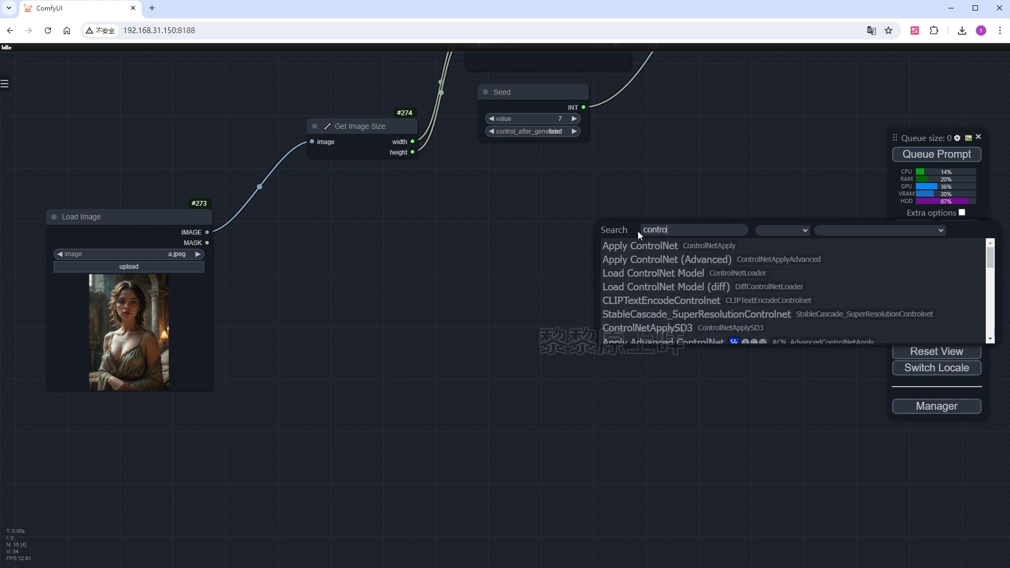
key("Down")
key("Down")
key("Down")
key("Down")
key("Down")
key("Down")
key("Return")
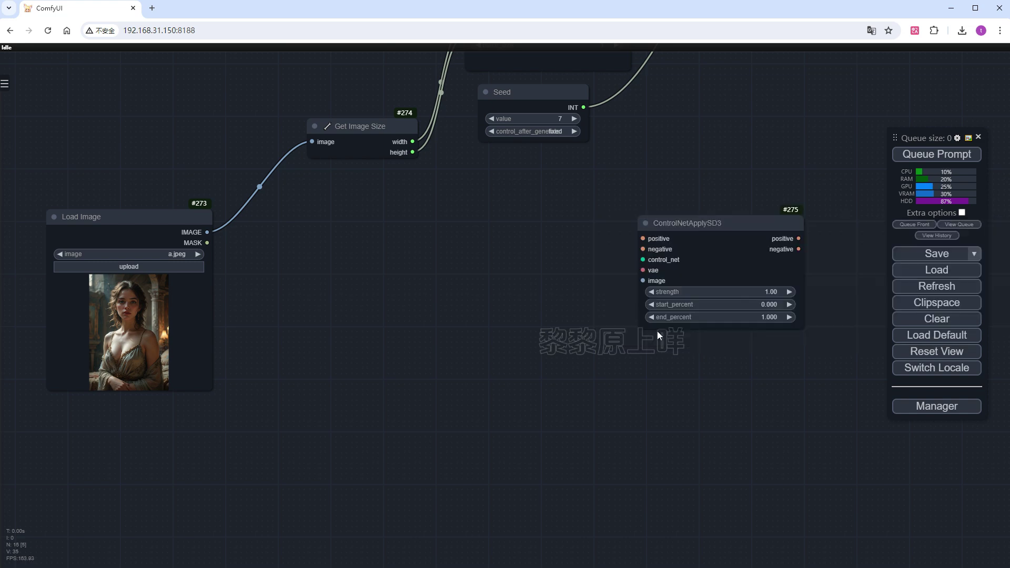
Add a WD14 Tagger node using the wd-vit-tagger-v3 model and connect the loaded image to it
double_click(336, 224)
type("wd")
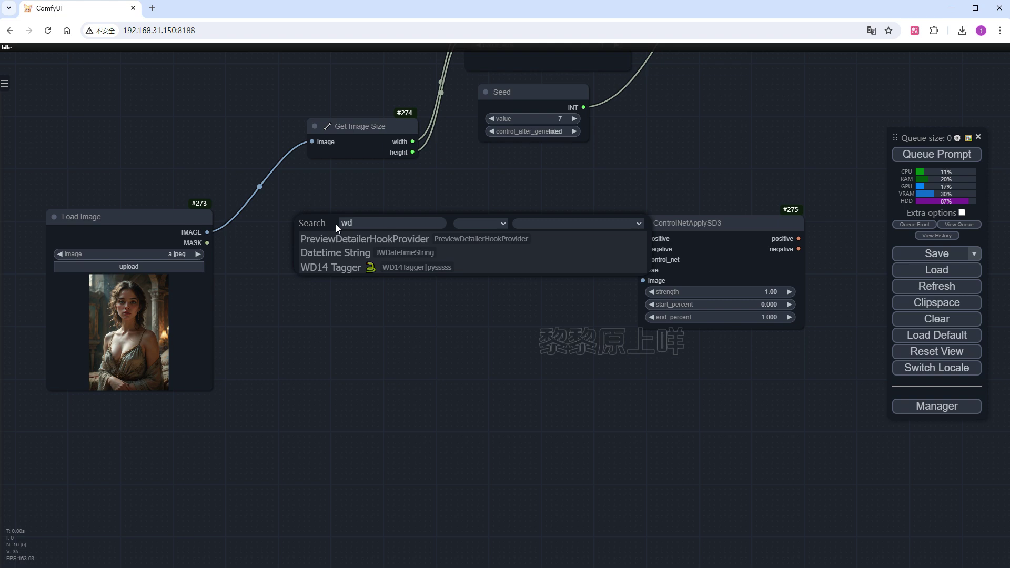
key("Down")
key("Down")
key("Down")
key("Return")
left_click(367, 244)
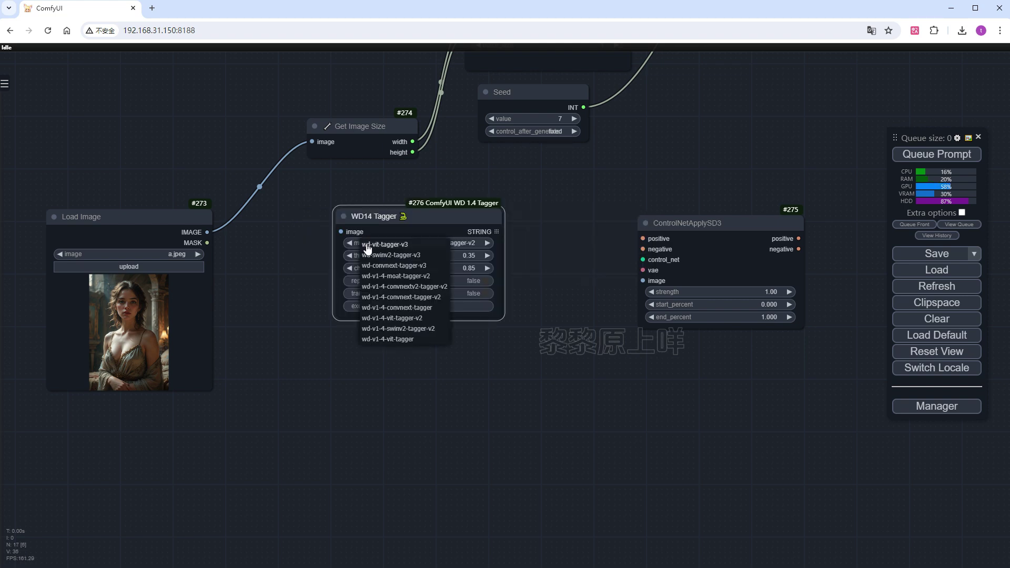
left_click(367, 246)
left_click_drag(206, 232, 341, 231)
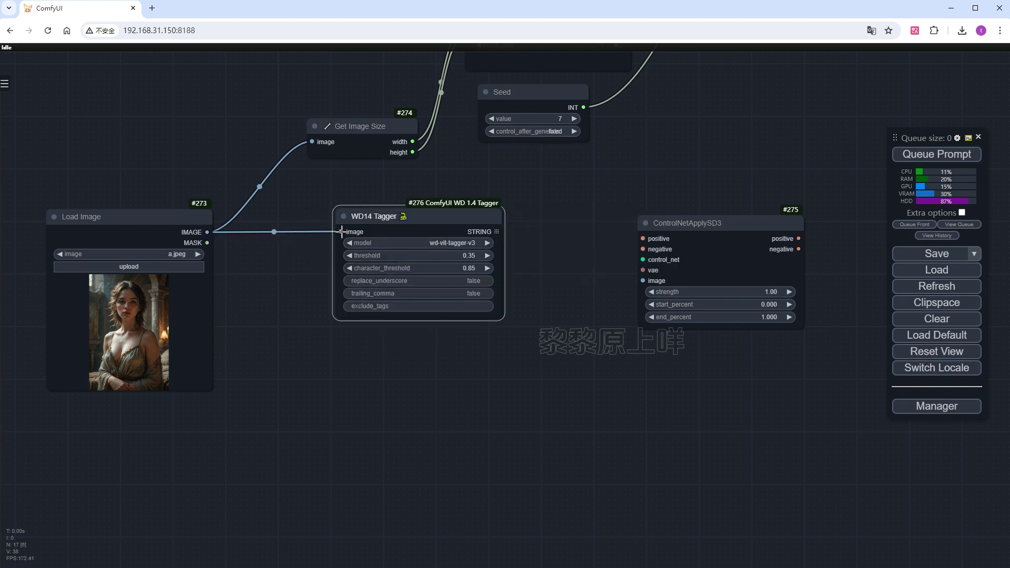
Convert the positive prompt node's text to an input and link it to the WD14 Tagger's STRING output
scroll(489, 253, "down", 3)
left_click_drag(562, 206, 568, 383)
left_click_drag(235, 241, 235, 283)
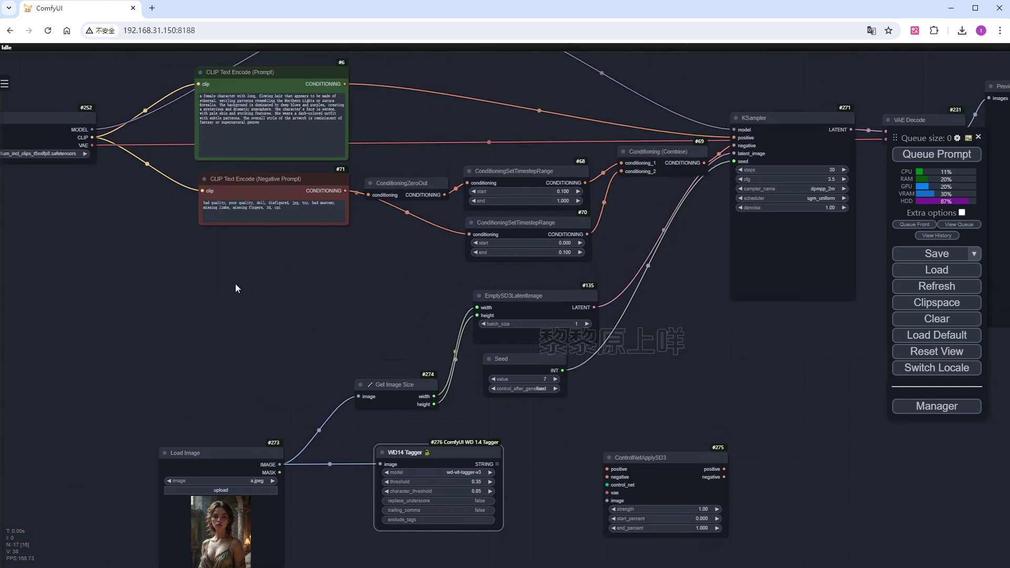
right_click(263, 71)
left_click(328, 277)
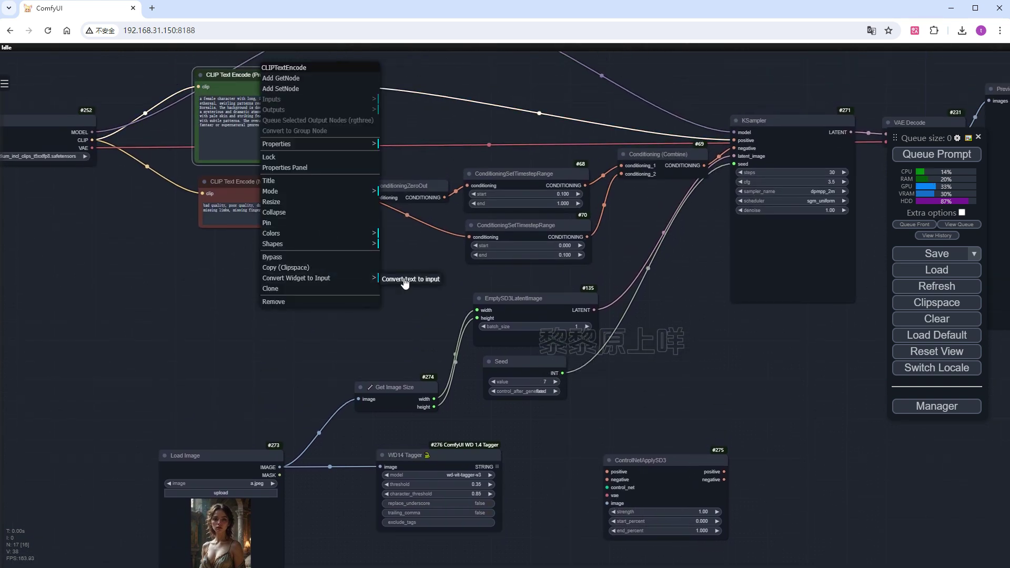
left_click(404, 280)
left_click_drag(199, 94, 495, 466)
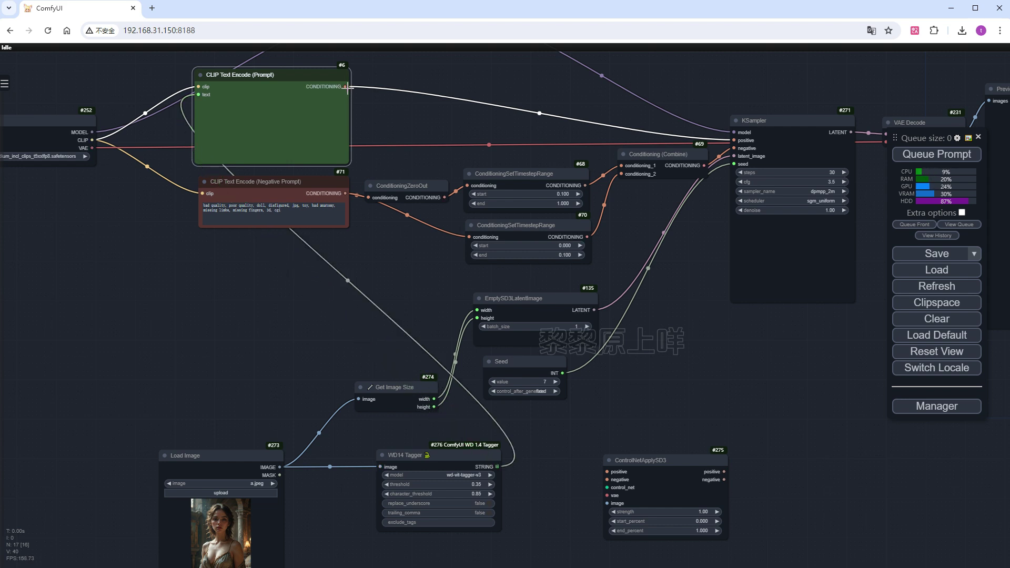
Route the positive prompt and the combined negative conditioning through ControlNetApplySD3 into the KSampler's positive and negative inputs
left_click_drag(347, 86, 636, 484)
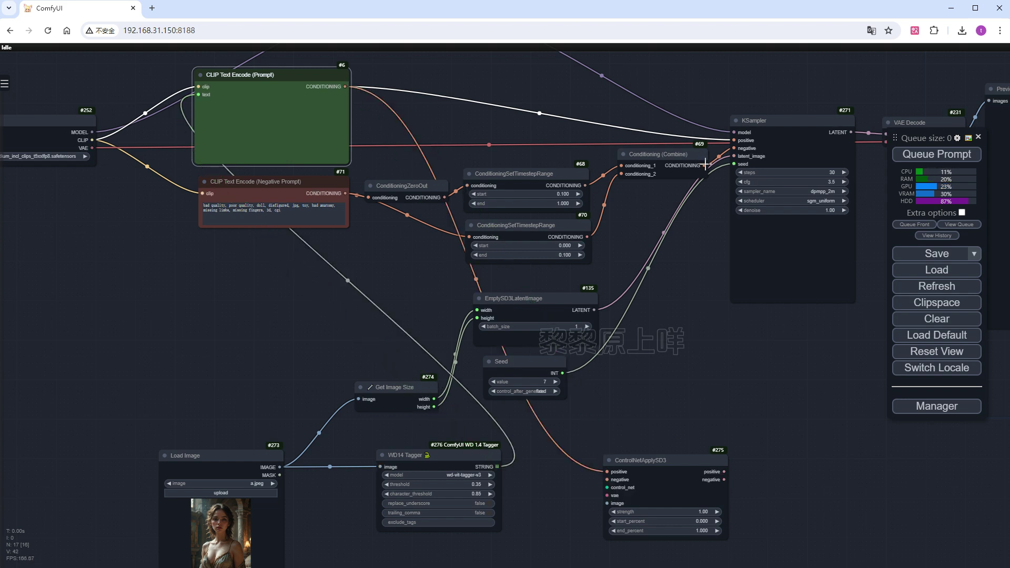
left_click_drag(705, 164, 606, 479)
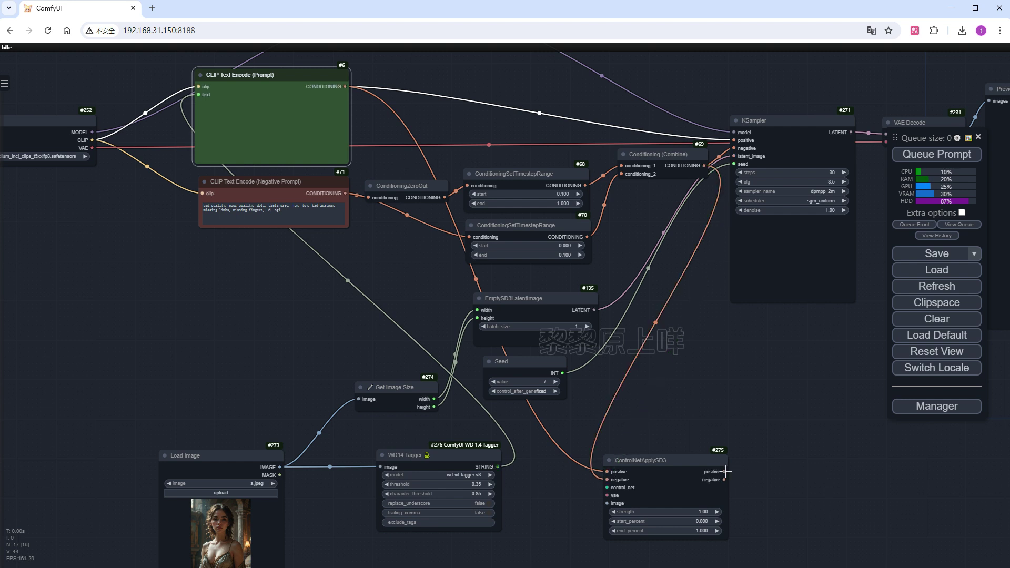
left_click_drag(726, 471, 735, 140)
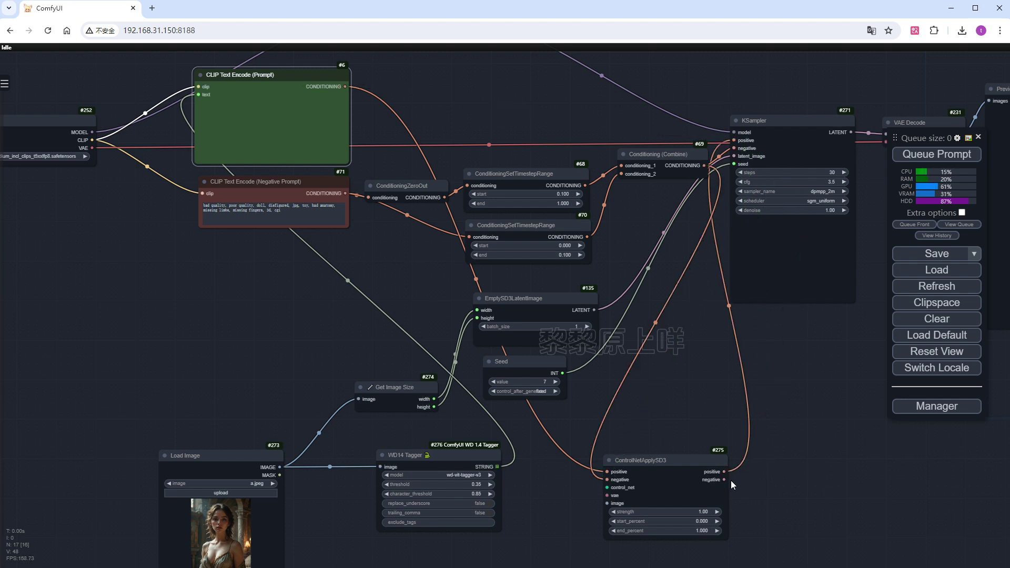
left_click_drag(724, 480, 735, 148)
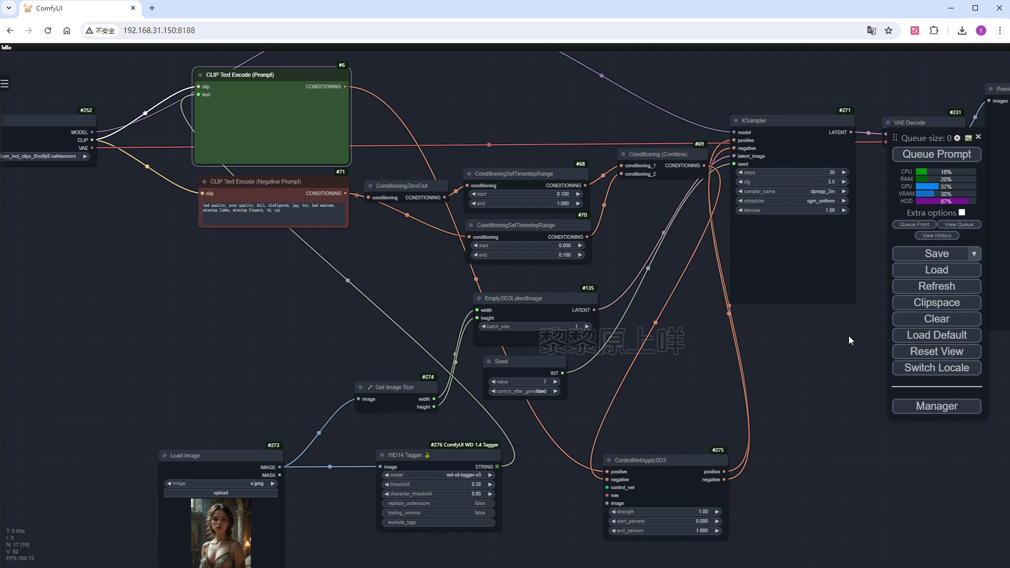
Add a Load ControlNet Model node feeding ControlNetApplySD3's control_net input and select InstantX-SD3-Controlnet-Pose.safetensors
left_click_drag(825, 375, 853, 196)
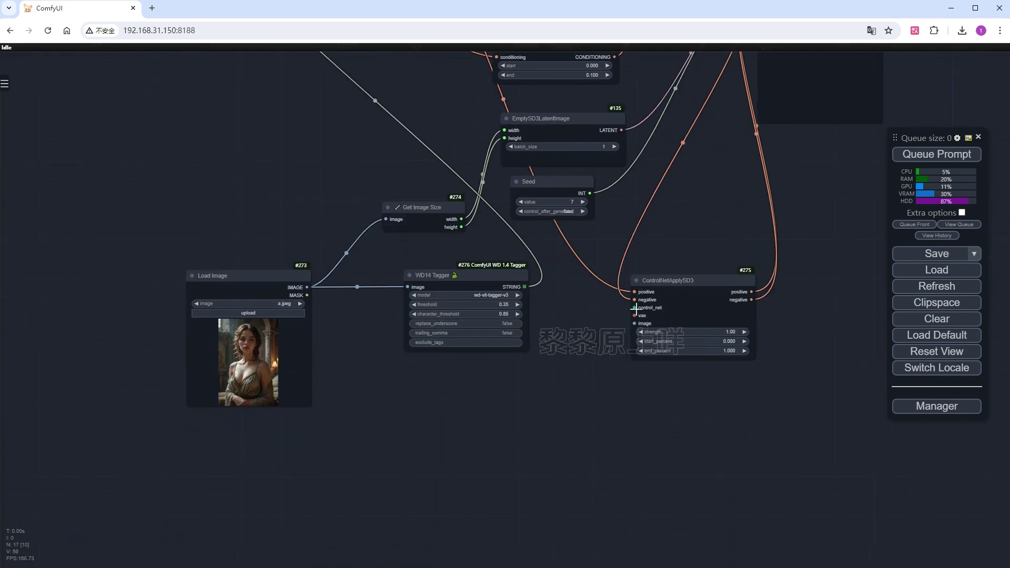
left_click_drag(634, 307, 468, 360)
left_click(513, 407)
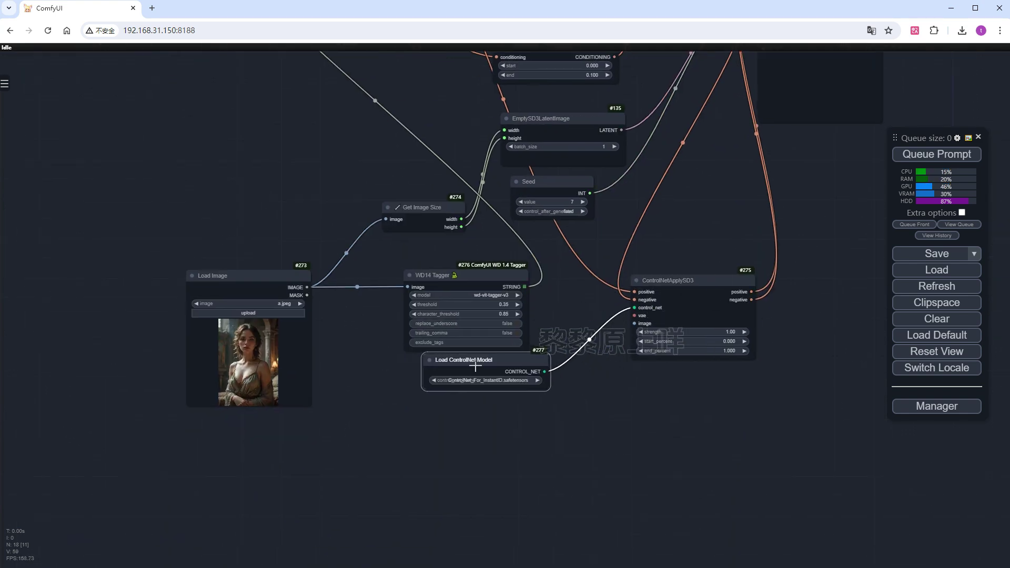
scroll(480, 381, "up", 2)
scroll(477, 384, "up", 1)
left_click(476, 383)
type("sd3")
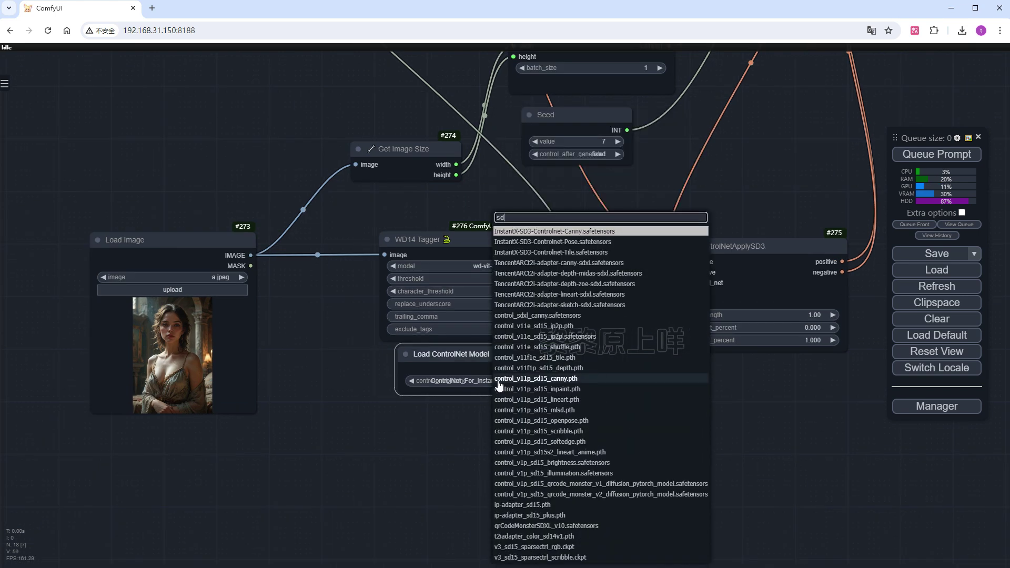
left_click(586, 405)
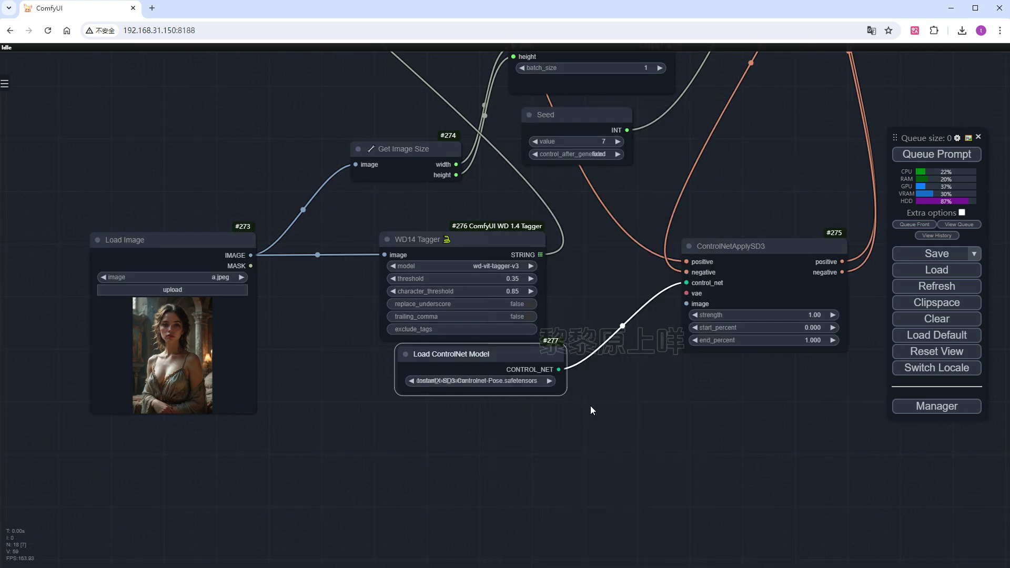
Connect the checkpoint's VAE to ControlNetApplySD3's vae input and add a DWPose Estimator node below the ControlNet loader
scroll(605, 423, "down", 6)
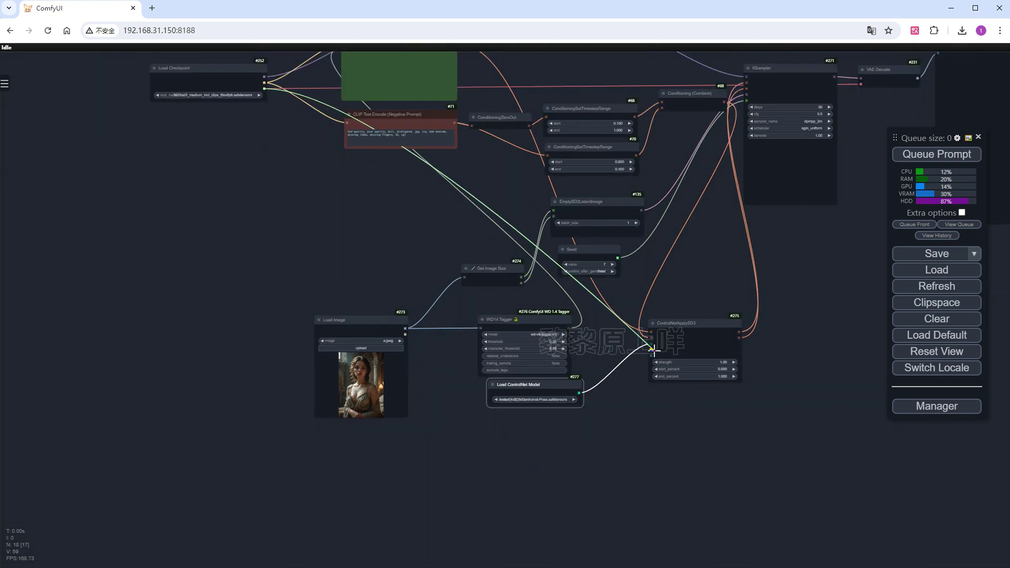
scroll(554, 465, "up", 6)
double_click(461, 400)
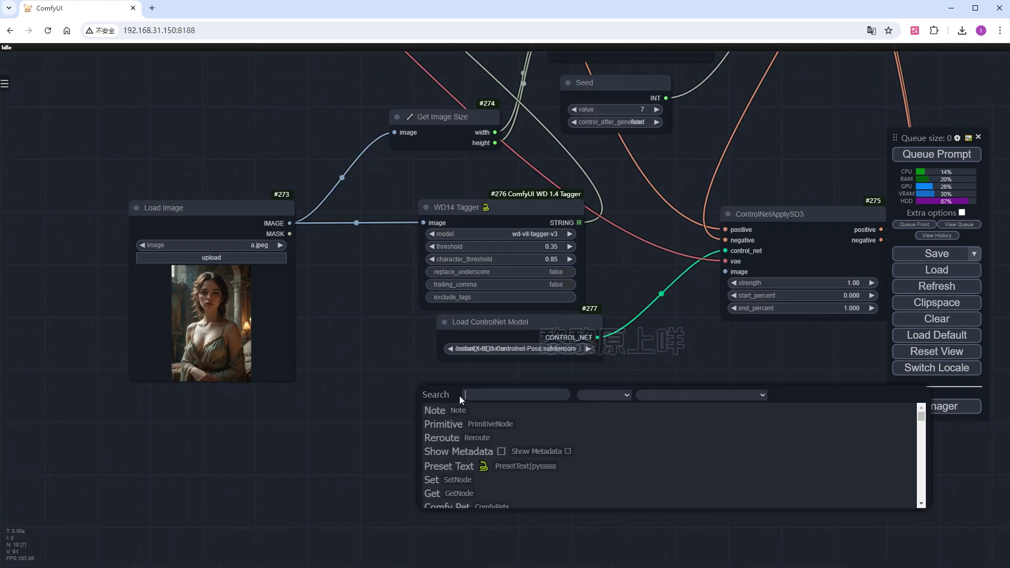
type("dw")
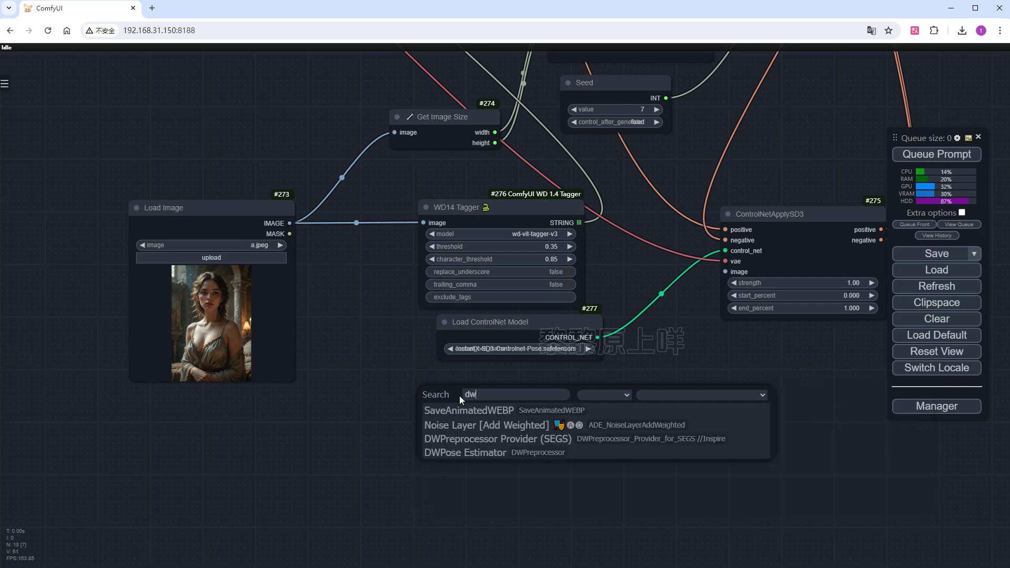
left_click(471, 457)
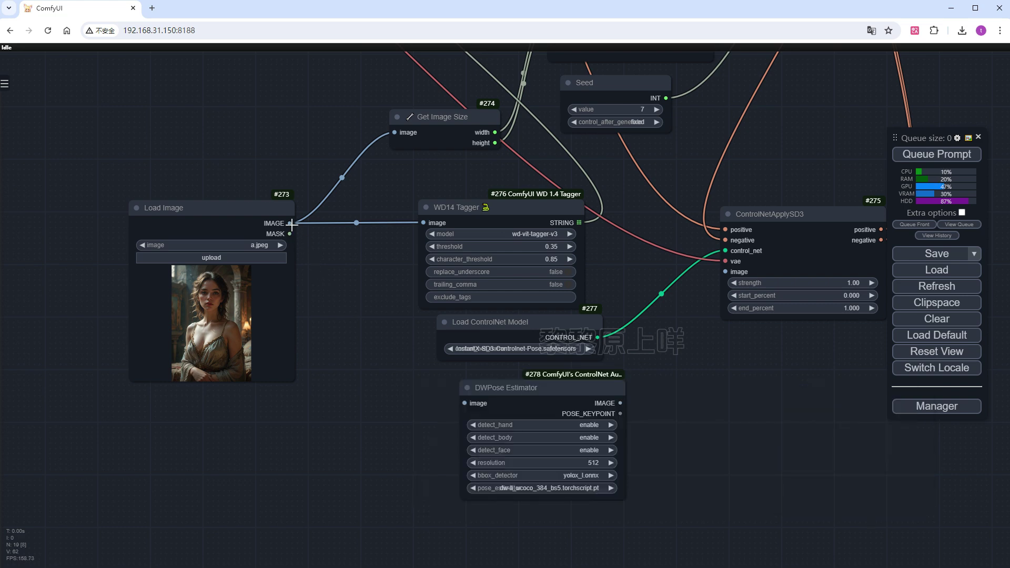
Feed the loaded image through DWPose Estimator into ControlNetApplySD3's image input and a Preview Image node, with resolution set to 1024
left_click_drag(289, 223, 500, 405)
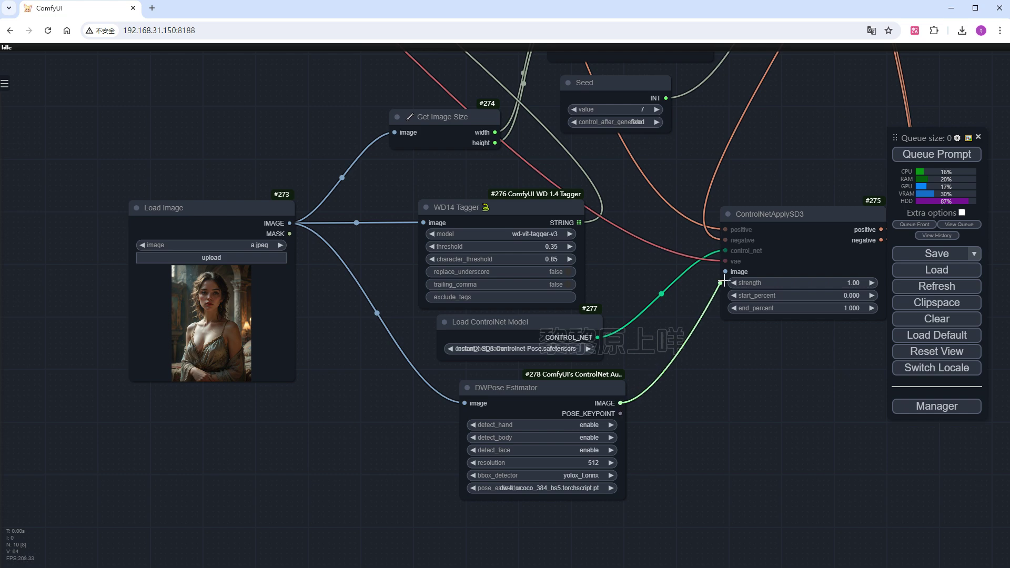
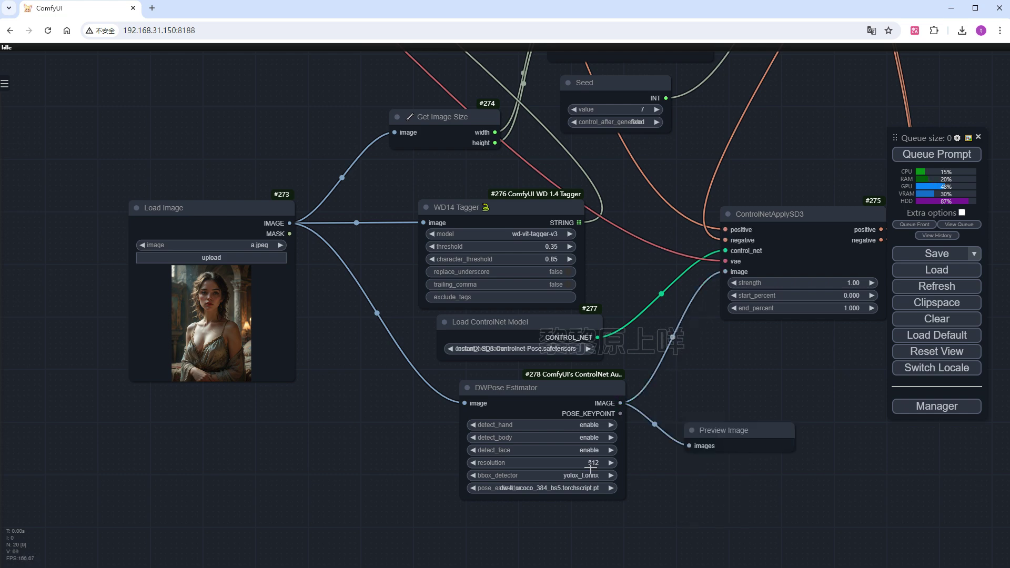
left_click(587, 463)
type("1024")
key("Return")
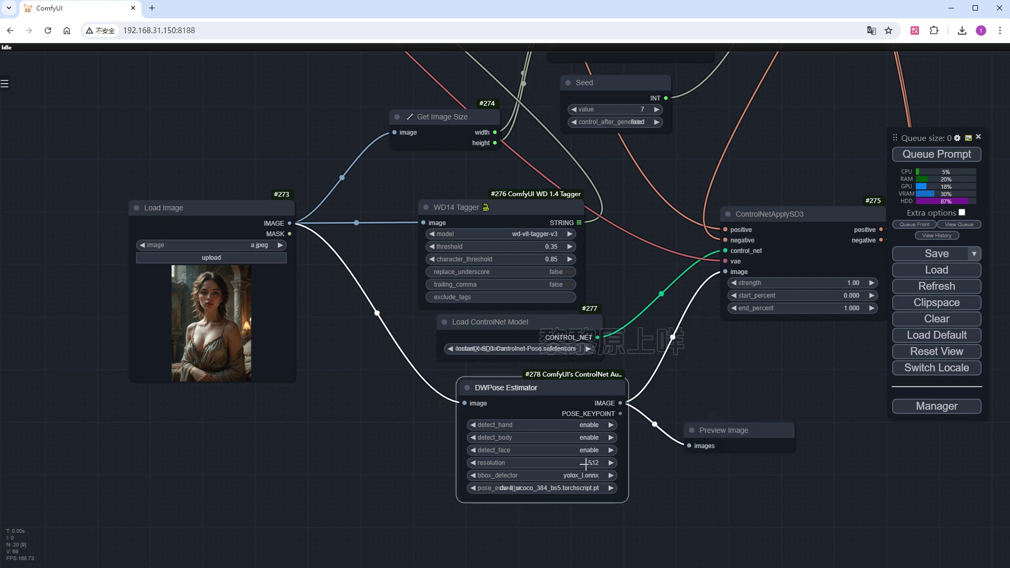
Set ControlNetApplySD3's strength to 0.7 and its end_percent to 0.7
left_click(835, 284)
left_click(835, 284)
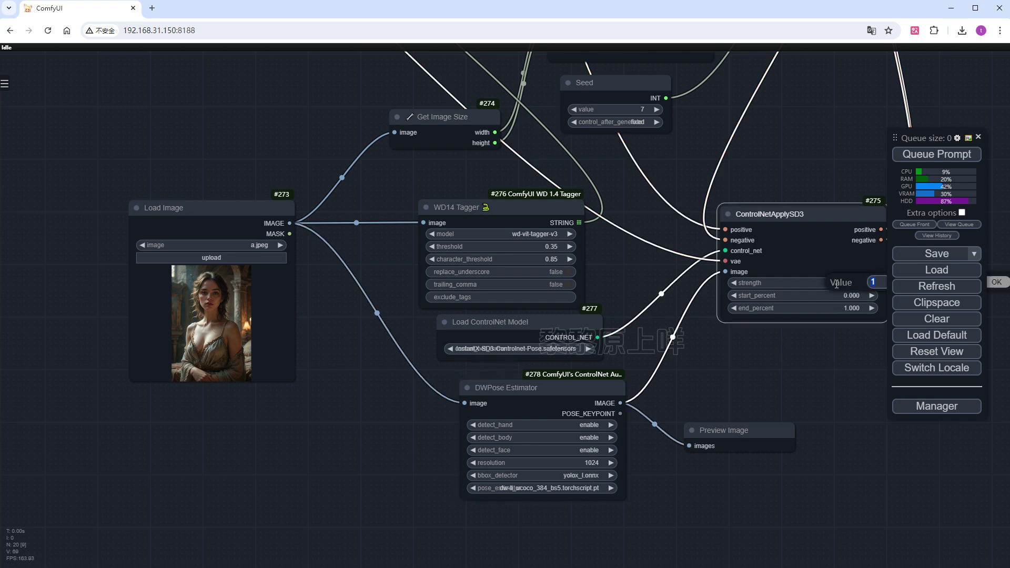
type("0.7")
key("Return")
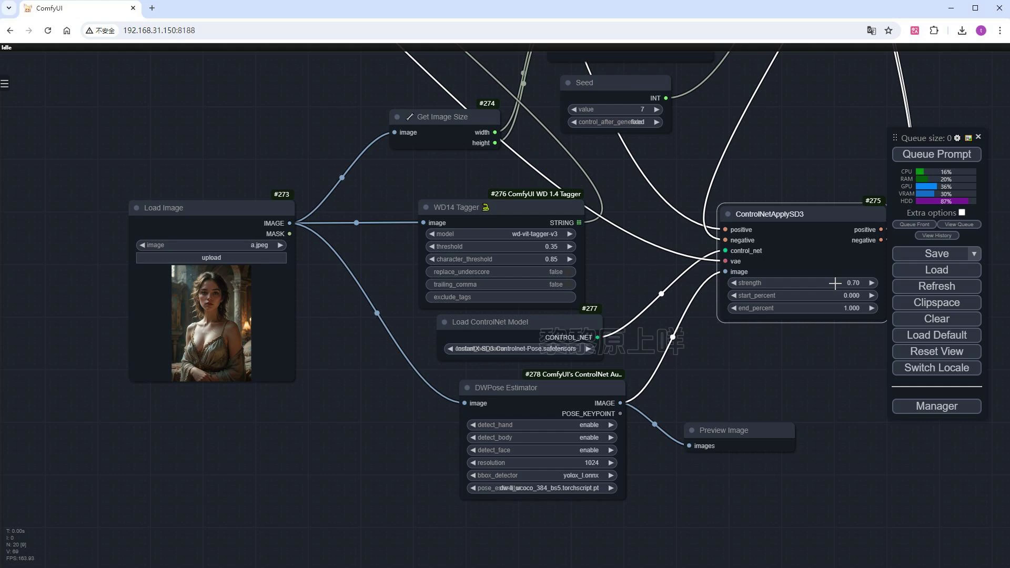
left_click(848, 309)
type("0.7")
key("Return")
Run the pose ControlNet workflow and examine the generated image up close
left_click(936, 153)
scroll(739, 119, "down", 5)
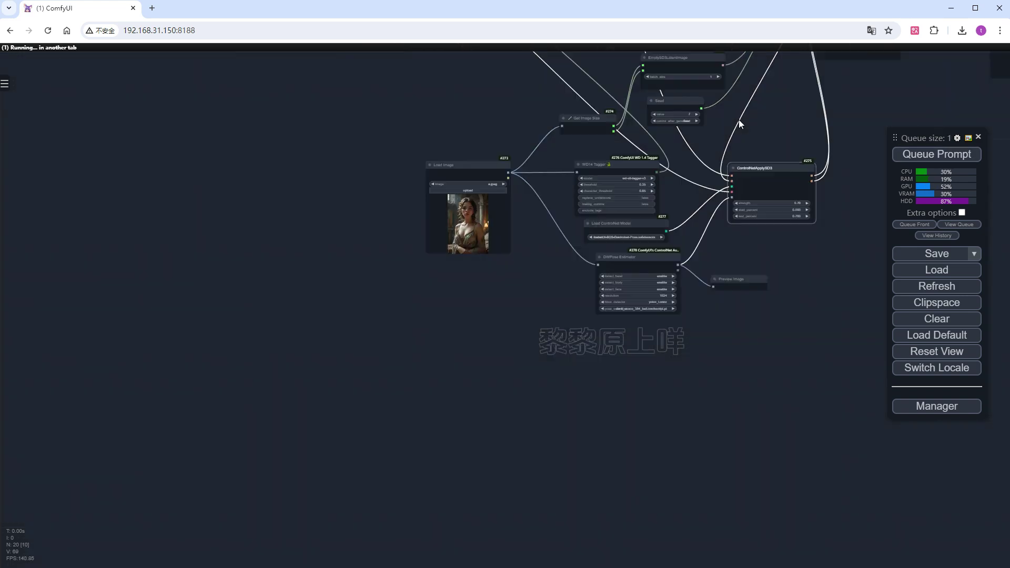
left_click_drag(802, 236, 485, 427)
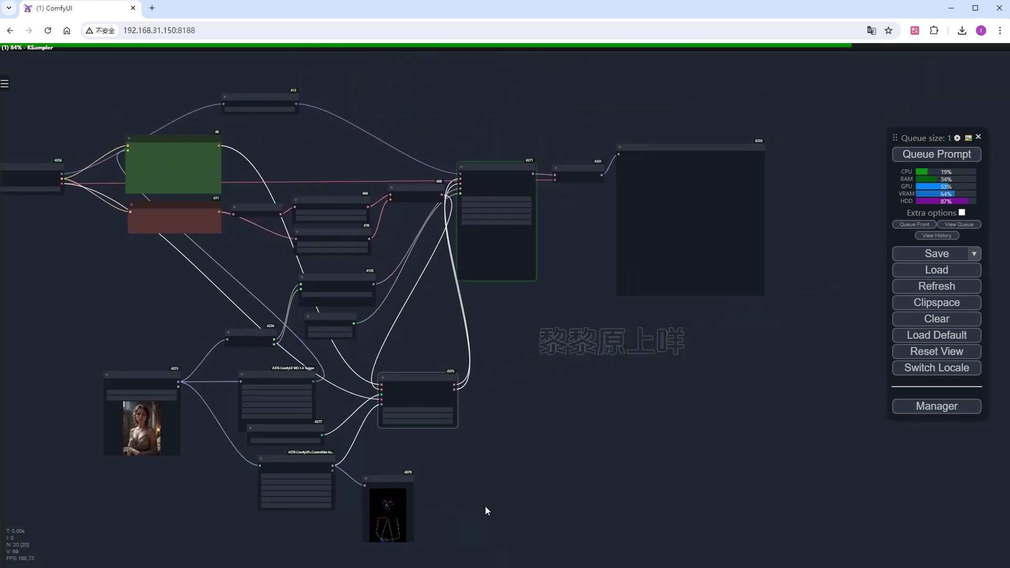
scroll(747, 231, "up", 8)
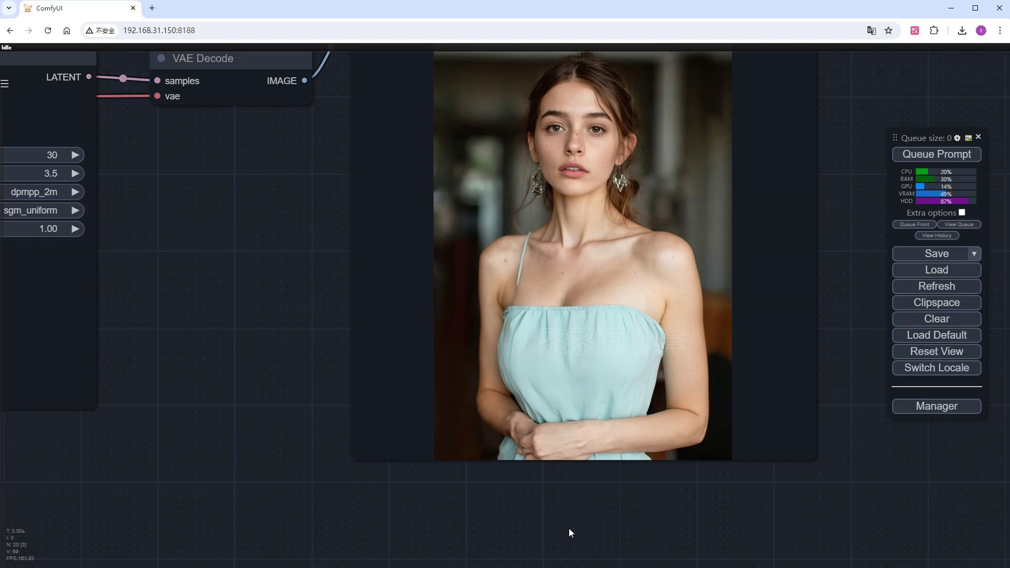
Chain a second ControlNetApplySD3 after the pose one, fed by a Load ControlNet Model node using InstantX-SD3-Controlnet-Canny.safetensors
scroll(570, 525, "down", 9)
scroll(545, 522, "down", 2)
left_click_drag(545, 523, 626, 212)
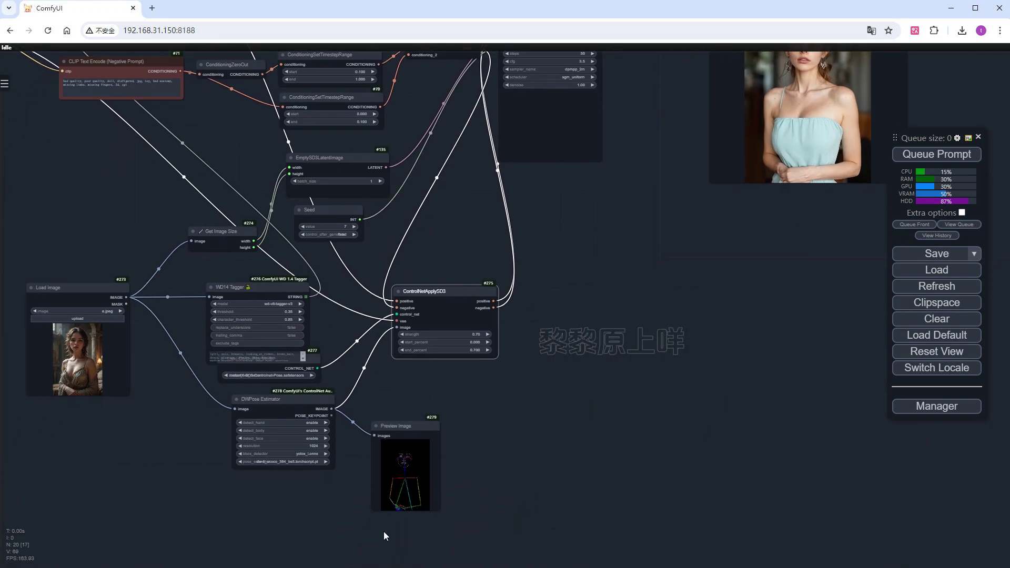
scroll(393, 532, "up", 10)
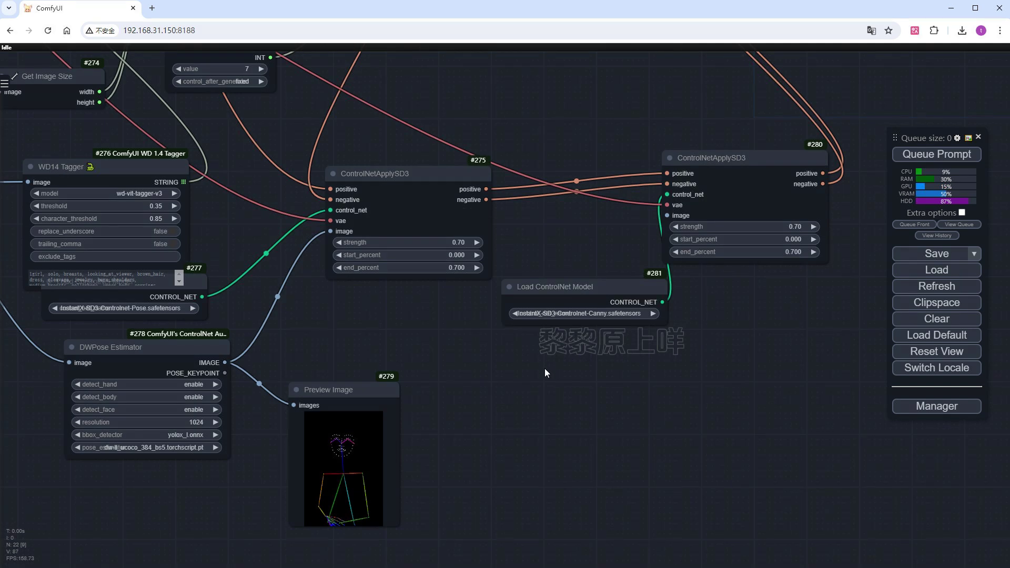
Add a Realistic Lineart preprocessor node below the Canny ControlNet loader
double_click(545, 371)
type("can")
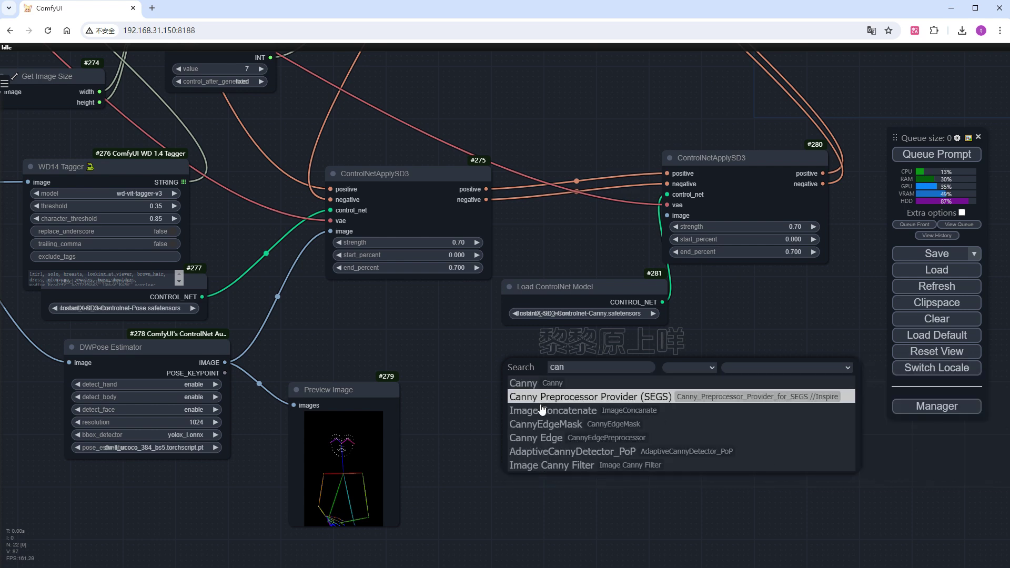
key("BackSpace")
key("BackSpace")
key("BackSpace")
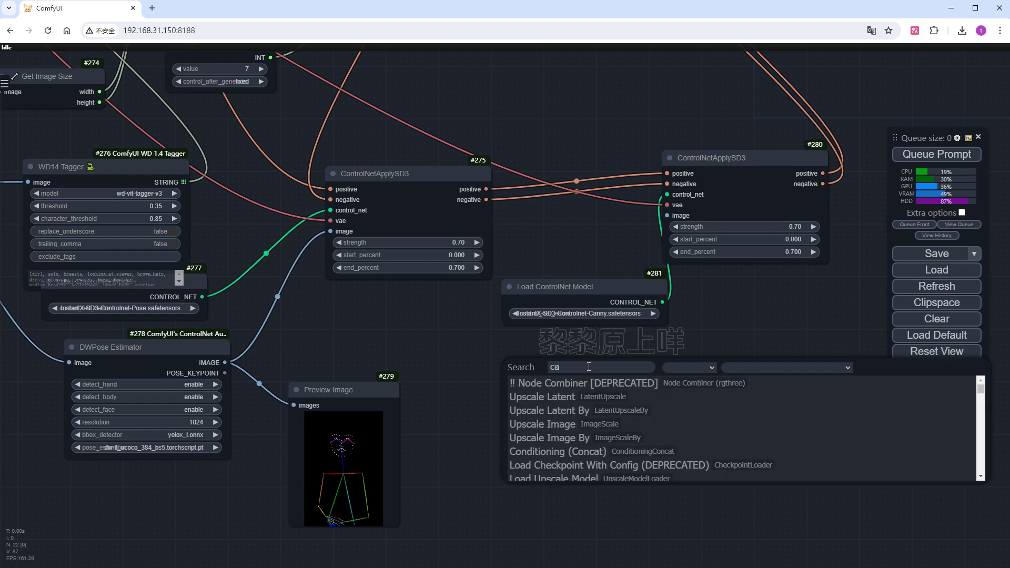
type("lineart")
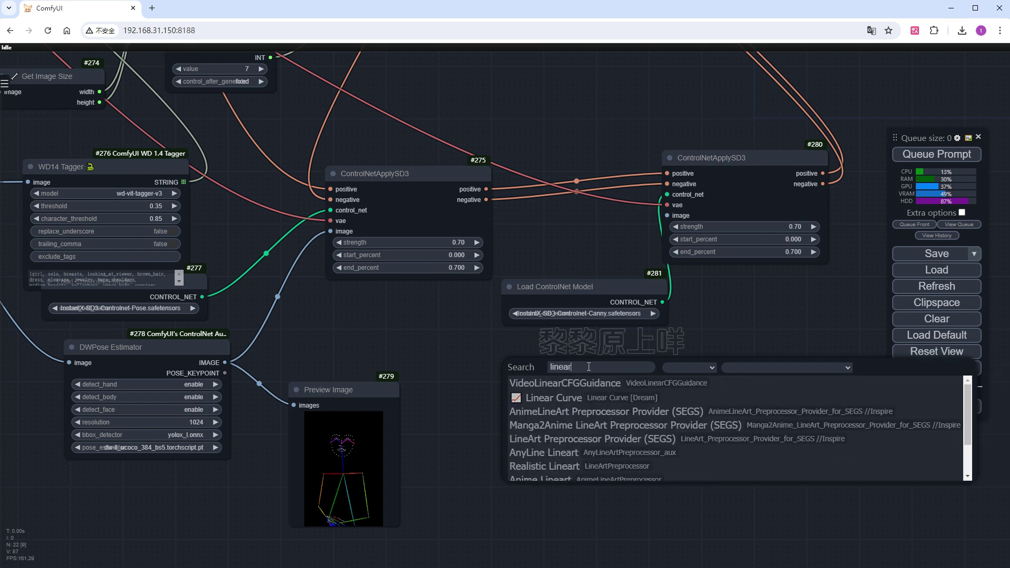
left_click(557, 438)
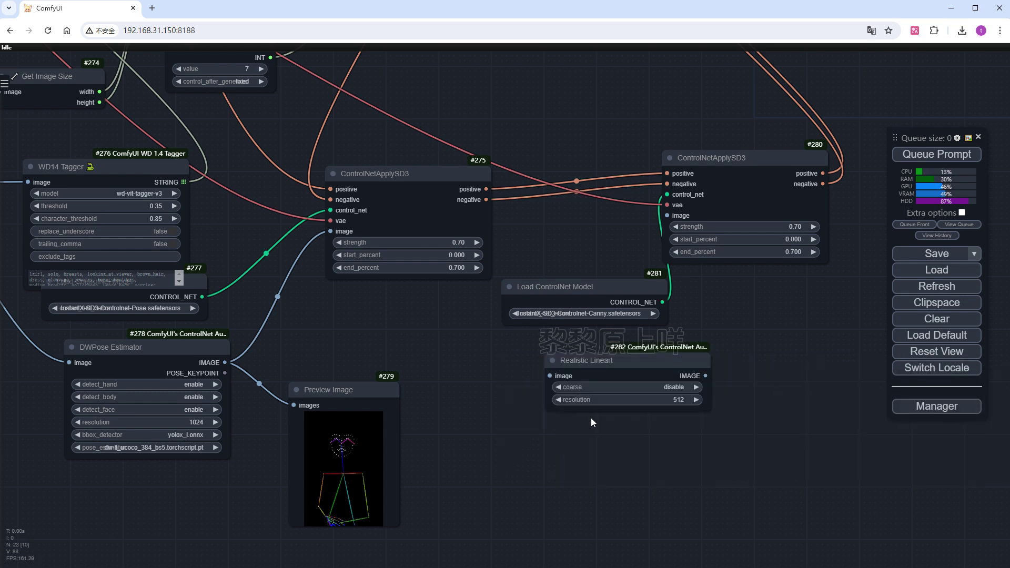
Connect the loaded image to Realistic Lineart and its output to the second ControlNetApplySD3's image input and a new Preview Image node
left_click_drag(504, 431, 675, 419)
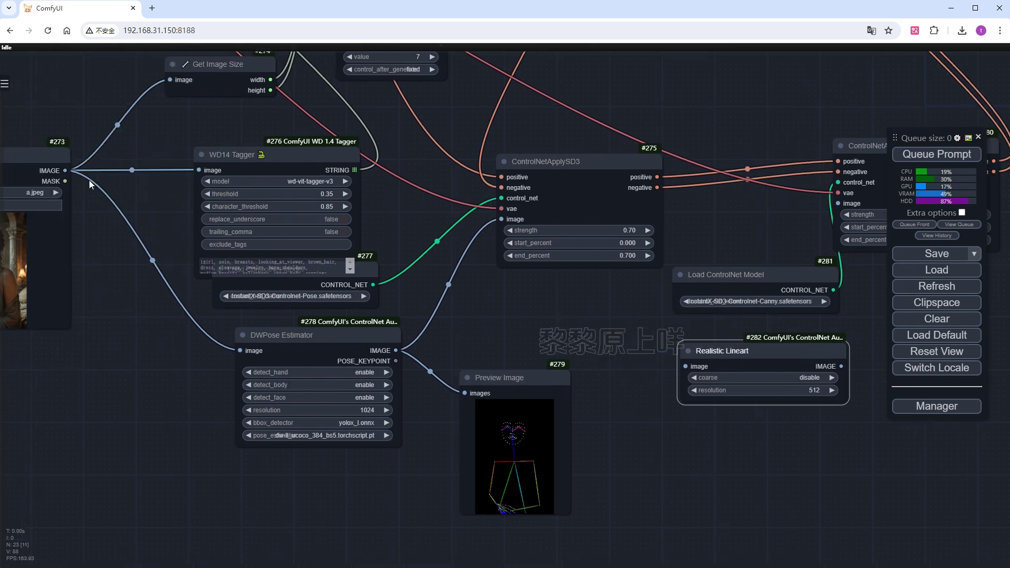
left_click_drag(65, 171, 684, 366)
left_click_drag(800, 424, 601, 446)
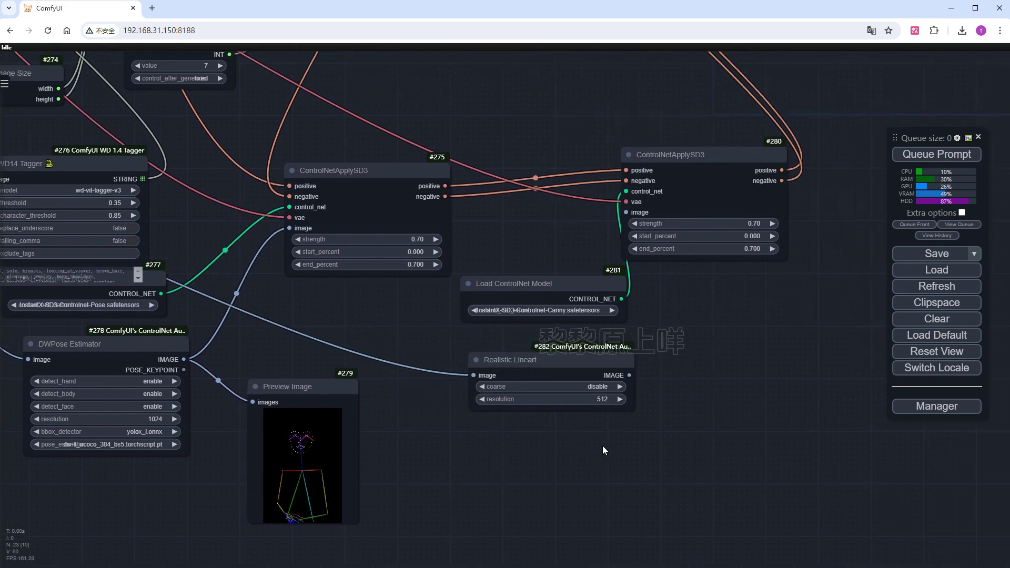
left_click_drag(630, 375, 627, 213)
left_click_drag(630, 375, 672, 396)
left_click(694, 487)
Set the Realistic Lineart node's resolution to 1024
left_click(599, 399)
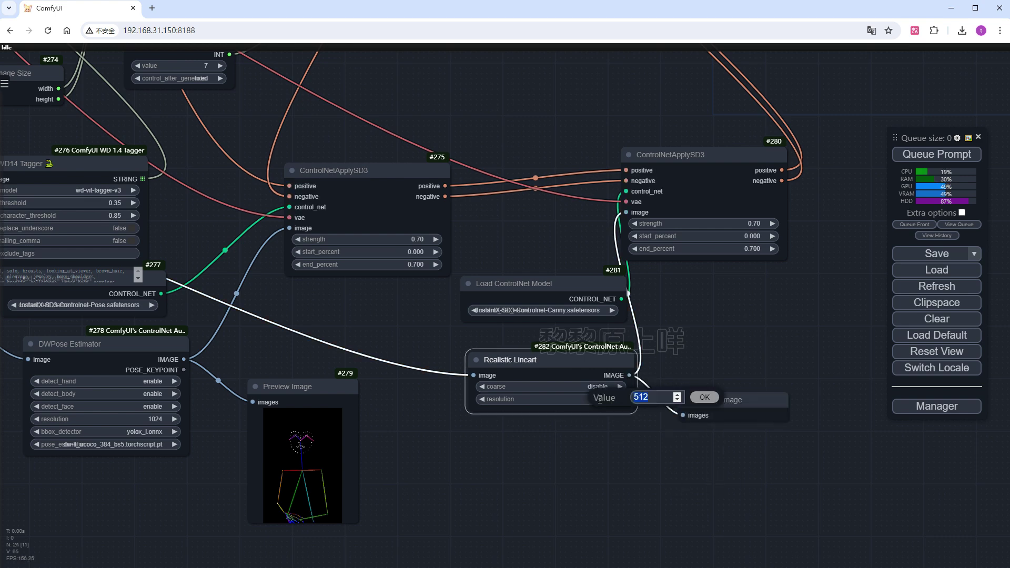
type("1024")
key("Return")
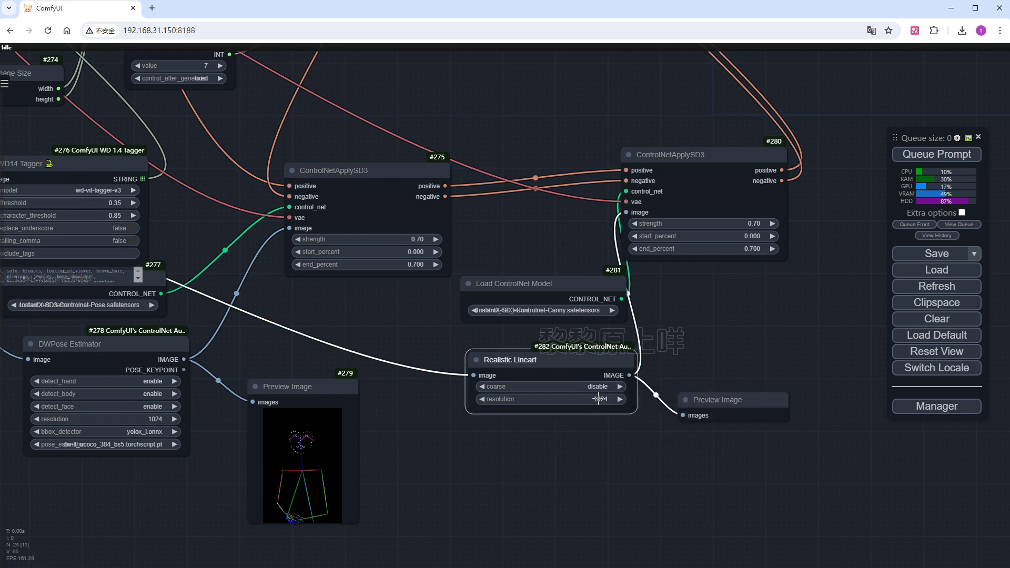
Run the workflow with the pose and Canny ControlNets combined and examine the generated image
left_click(920, 157)
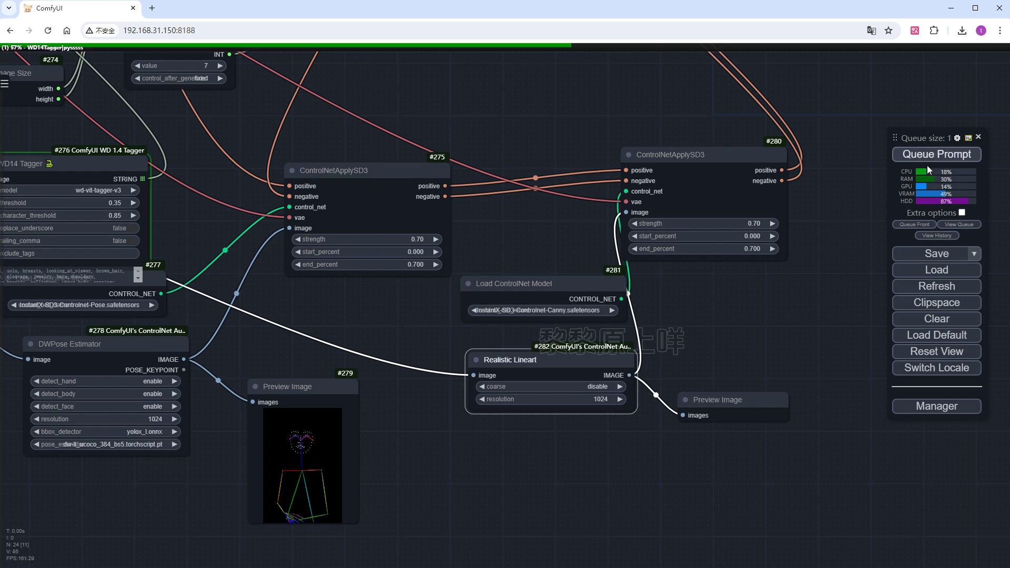
scroll(794, 323, "down", 6)
left_click_drag(822, 258, 624, 408)
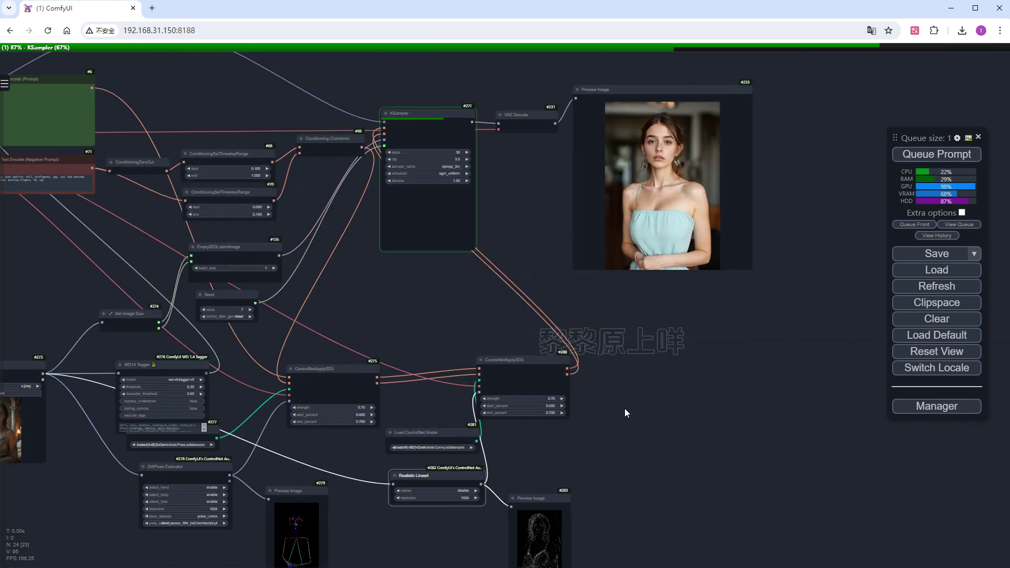
scroll(637, 181, "up", 8)
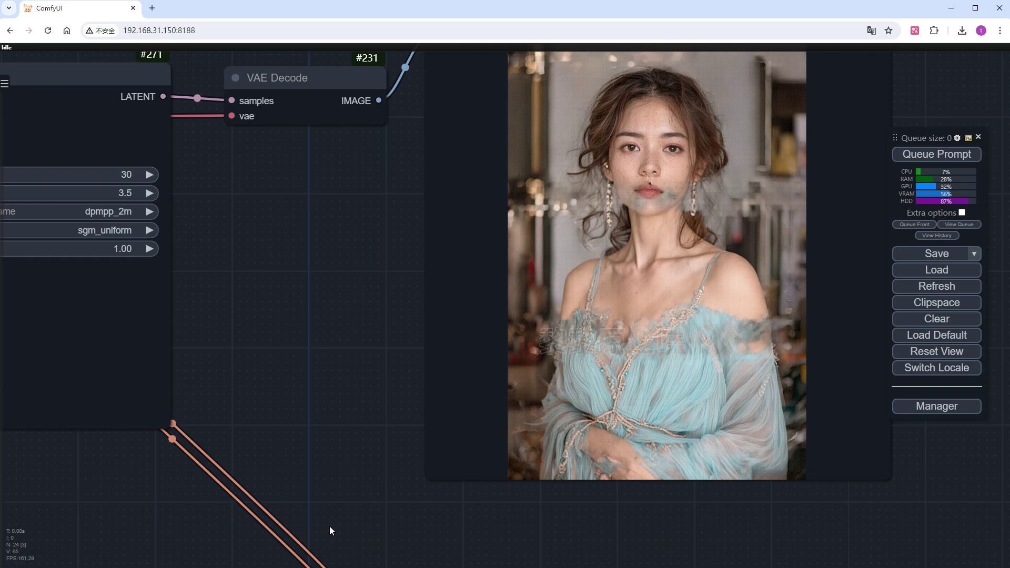
Set the pose ControlNetApplySD3 node's strength to 0.45 and end_percent to 0.5
scroll(329, 526, "down", 5)
left_click_drag(329, 526, 823, 105)
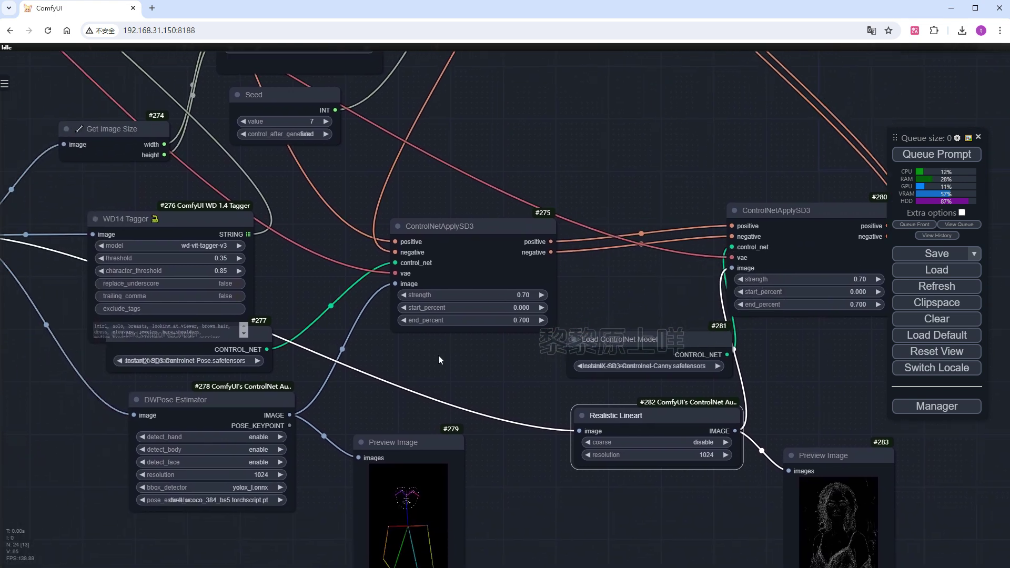
left_click(514, 295)
type("0.45")
key("Return")
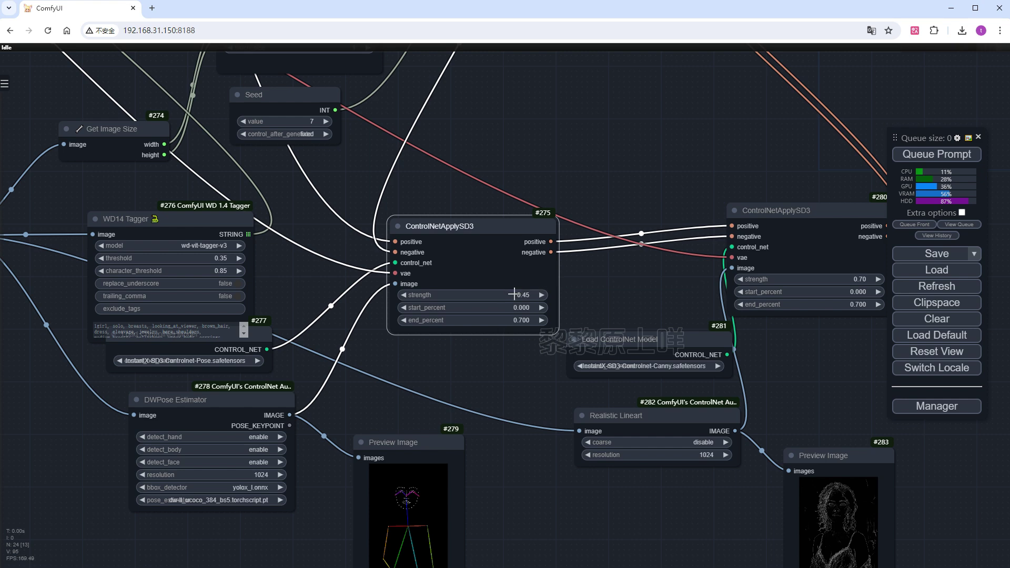
left_click(519, 320)
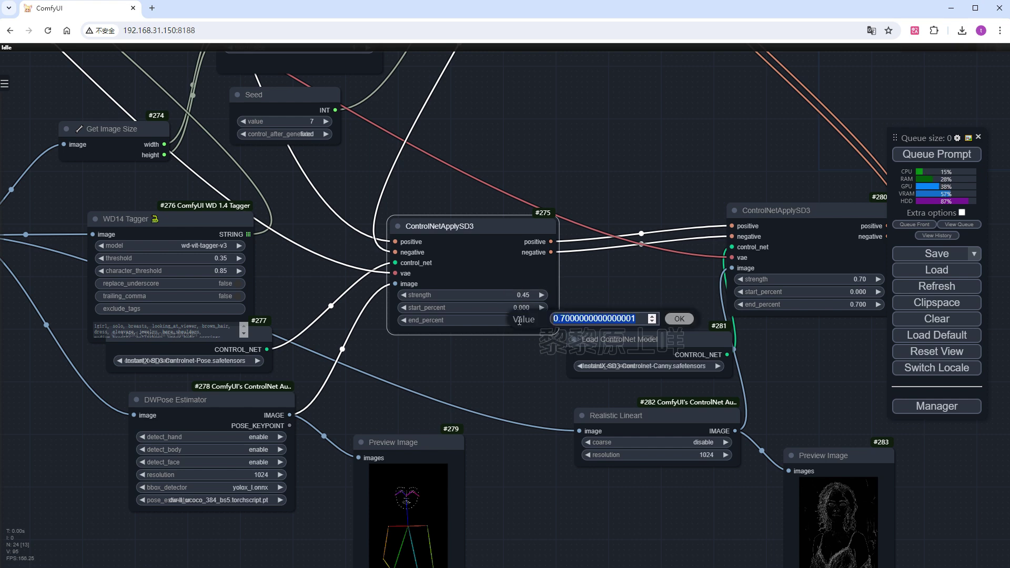
type("0.5")
key("Return")
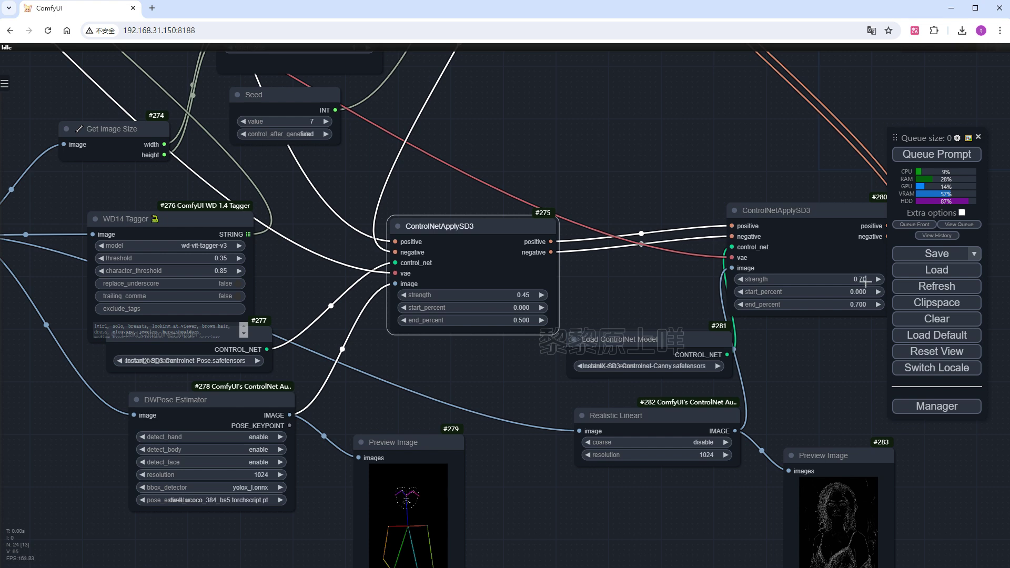
Set the Canny ControlNetApplySD3 node's strength to 0.45 and end_percent to 0.5
left_click(865, 282)
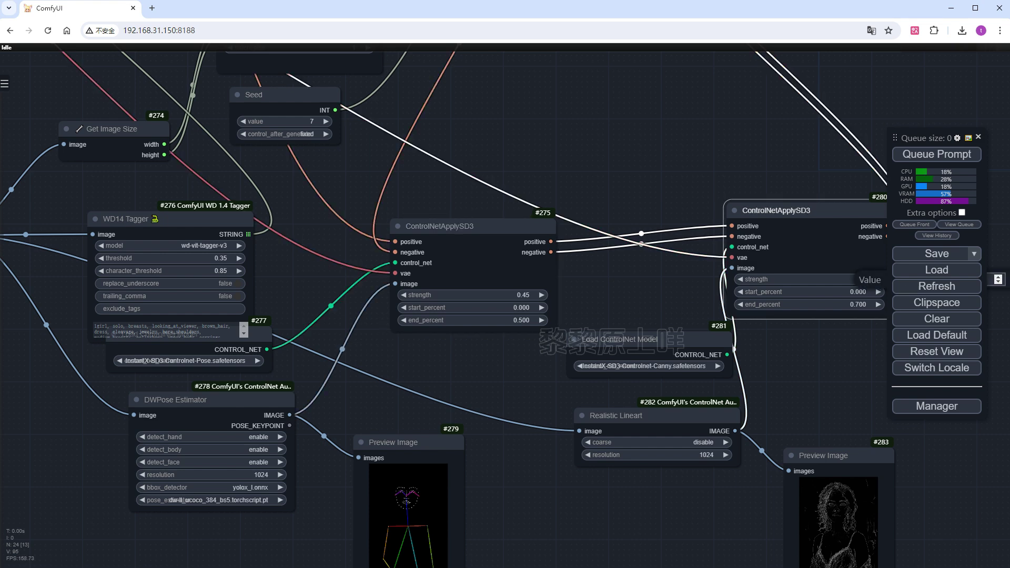
left_click(864, 305)
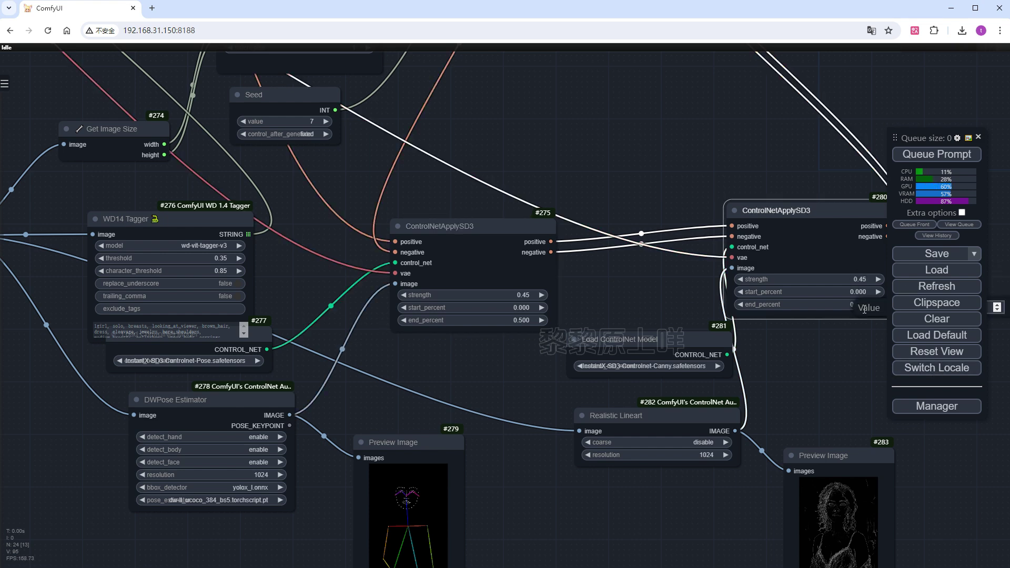
key("Return")
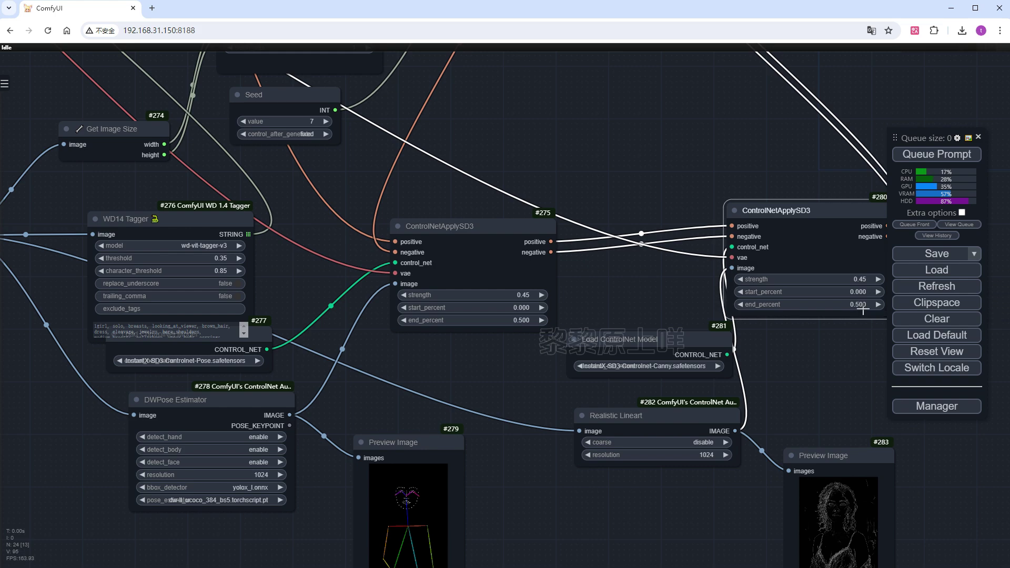
Run the workflow again with the reduced ControlNet settings and examine the new image
left_click(921, 157)
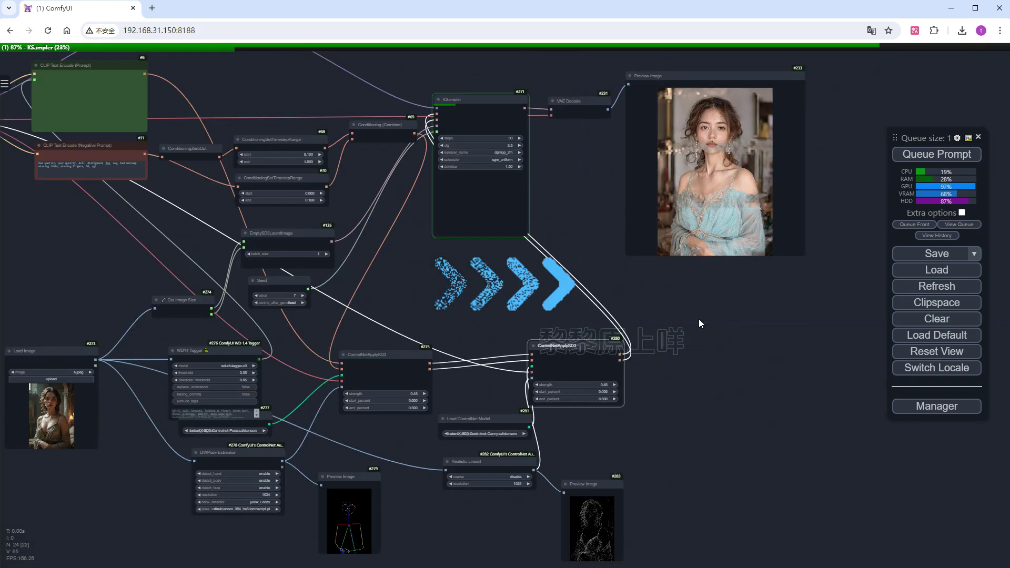
scroll(782, 91, "up", 5)
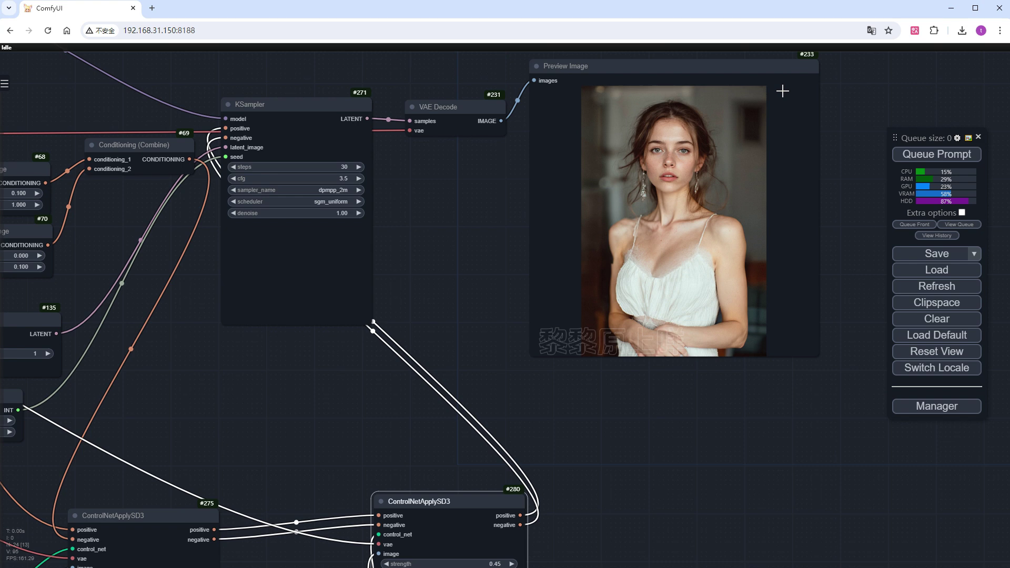
scroll(782, 91, "up", 3)
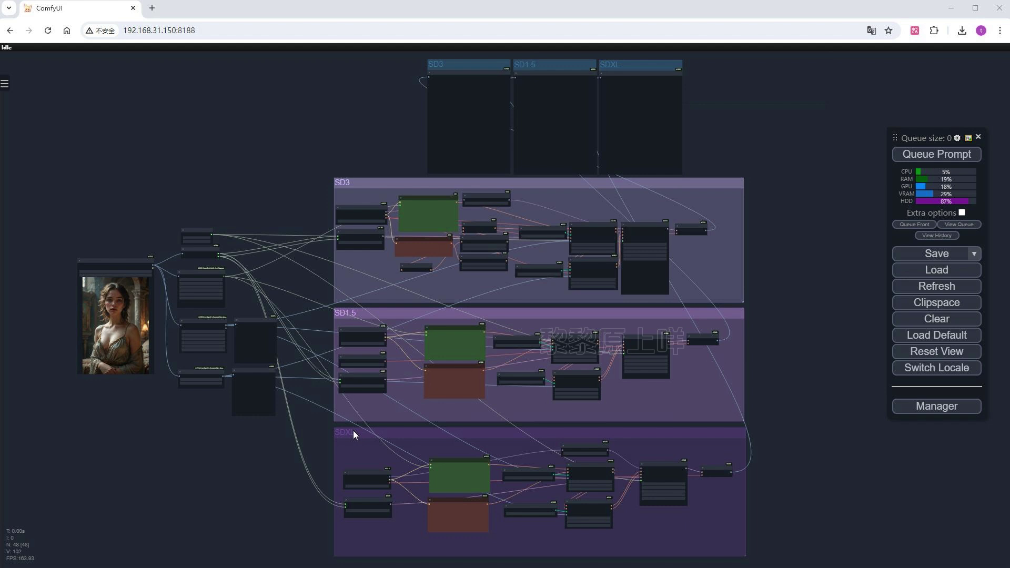
Run the comparison workflow and compare the SD3, SD1.5 and SDXL preview images up close
key("ctrl+Return")
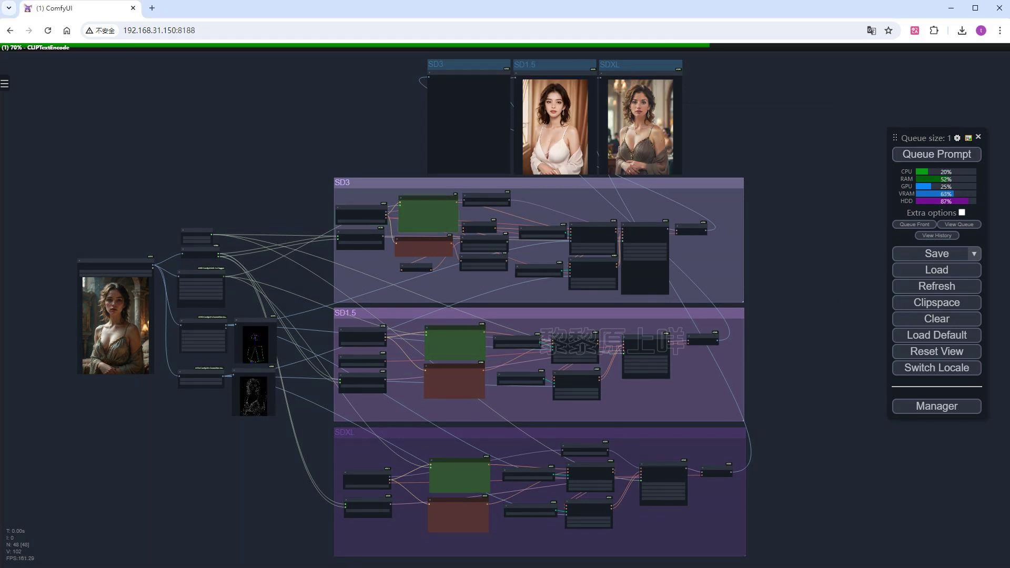
left_click_drag(747, 118, 721, 215)
scroll(573, 199, "up", 12)
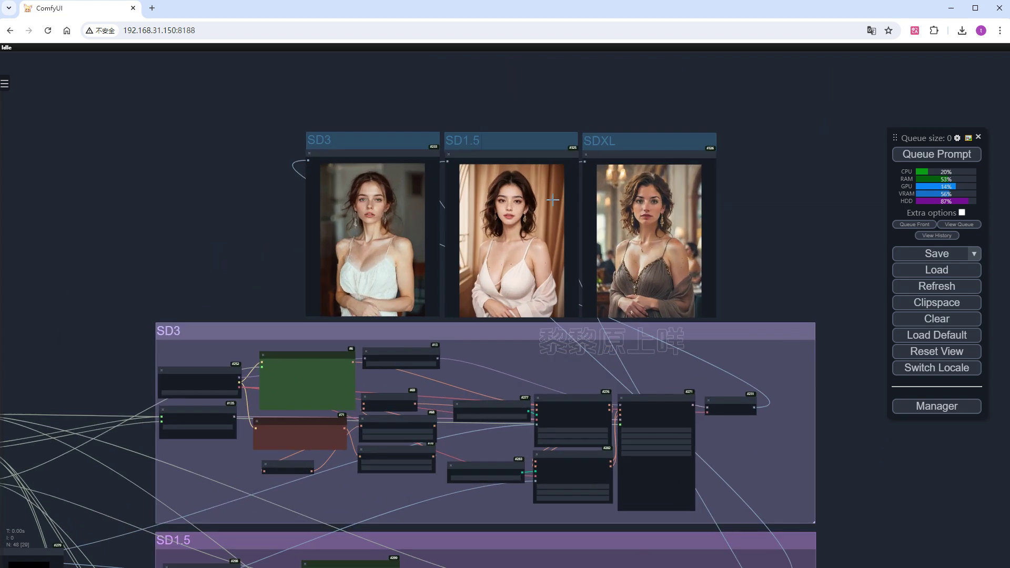
scroll(573, 198, "up", 1)
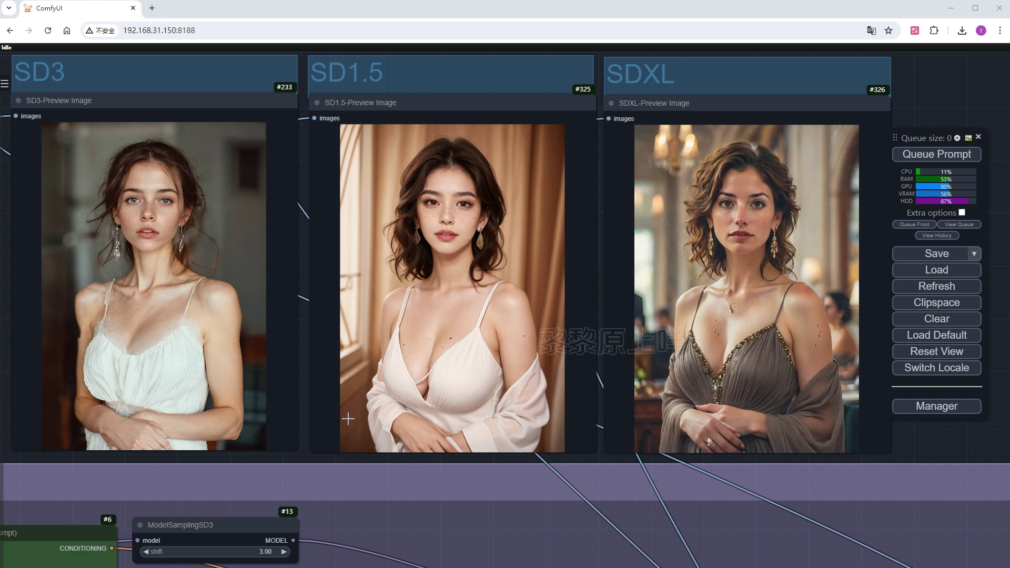
Move the Load Image node beside the SD3 preview to compare the reference with the three generated images
scroll(348, 416, "down", 8)
left_click_drag(149, 382, 503, 275)
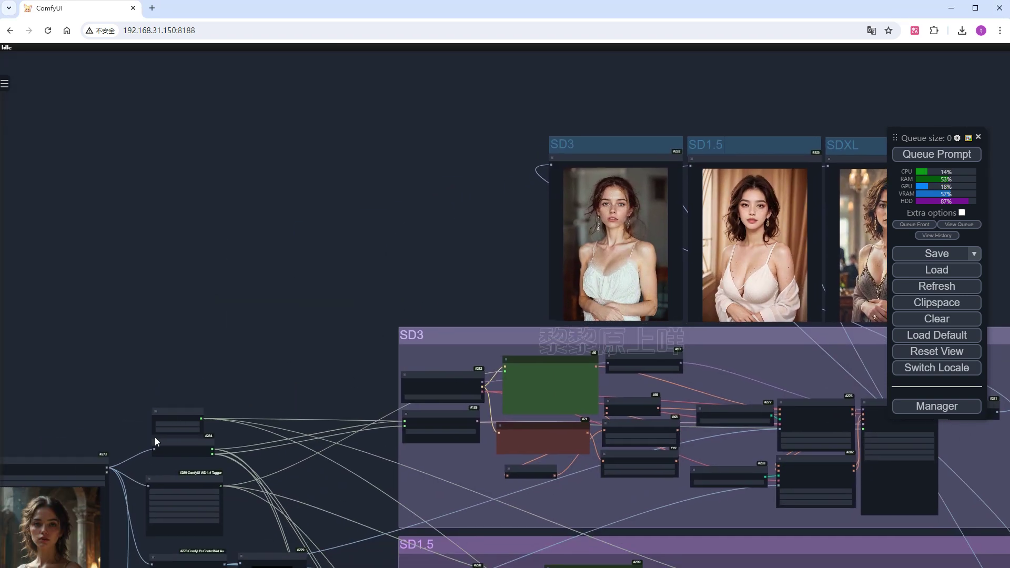
left_click_drag(90, 460, 525, 139)
left_click_drag(284, 237, 116, 286)
scroll(116, 286, "up", 4)
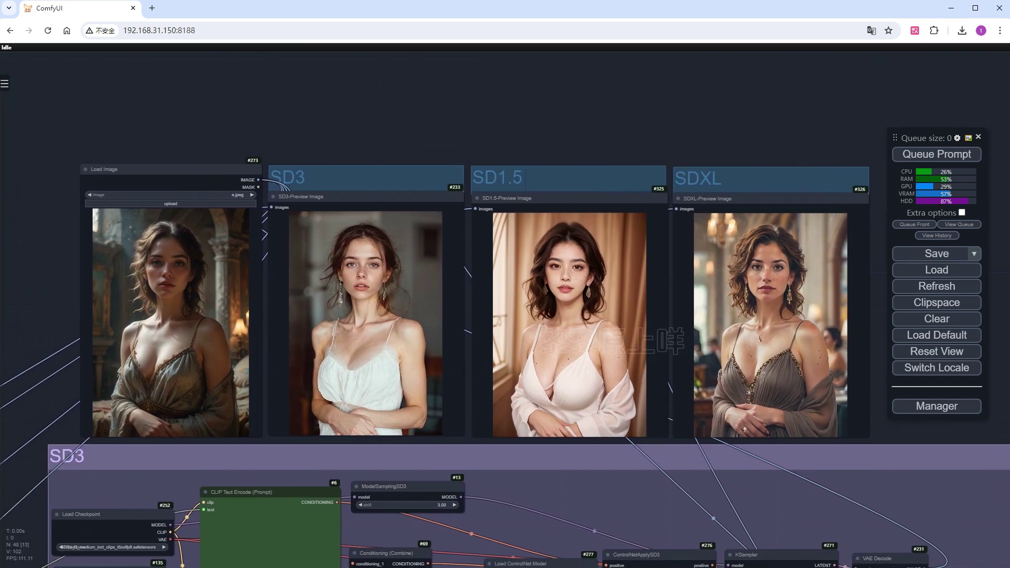